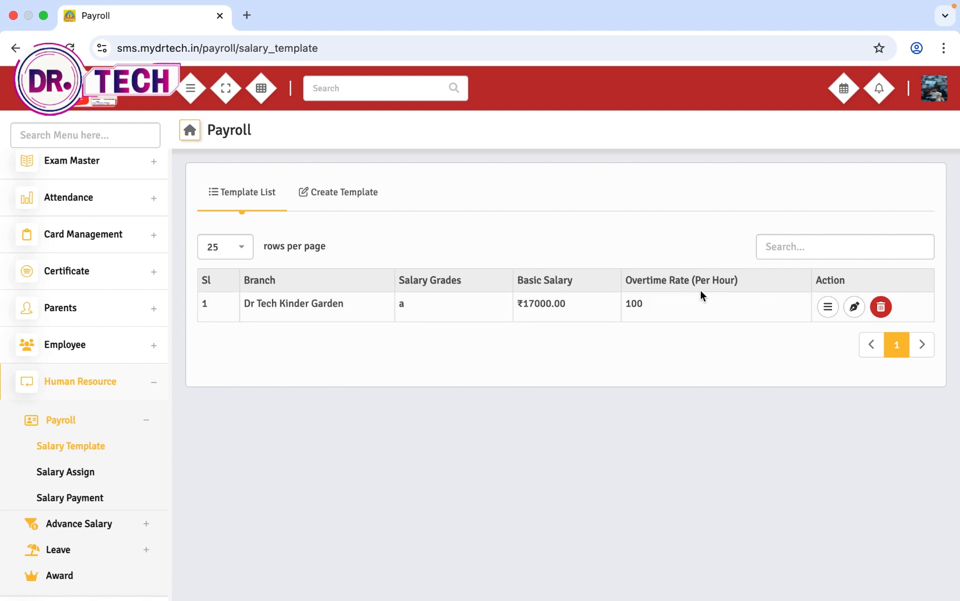
Start a new salary template with salary grade Salary B, basic salary 12000 and an hourly overtime rate of 80.
{"action": "left_click", "coordinate": [338, 193]}
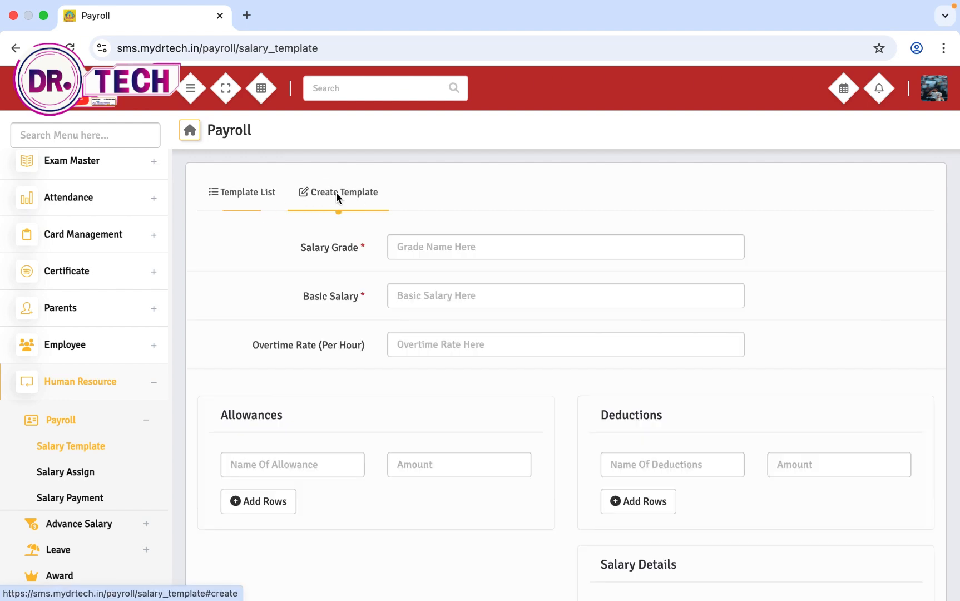
{"action": "left_click", "coordinate": [436, 253]}
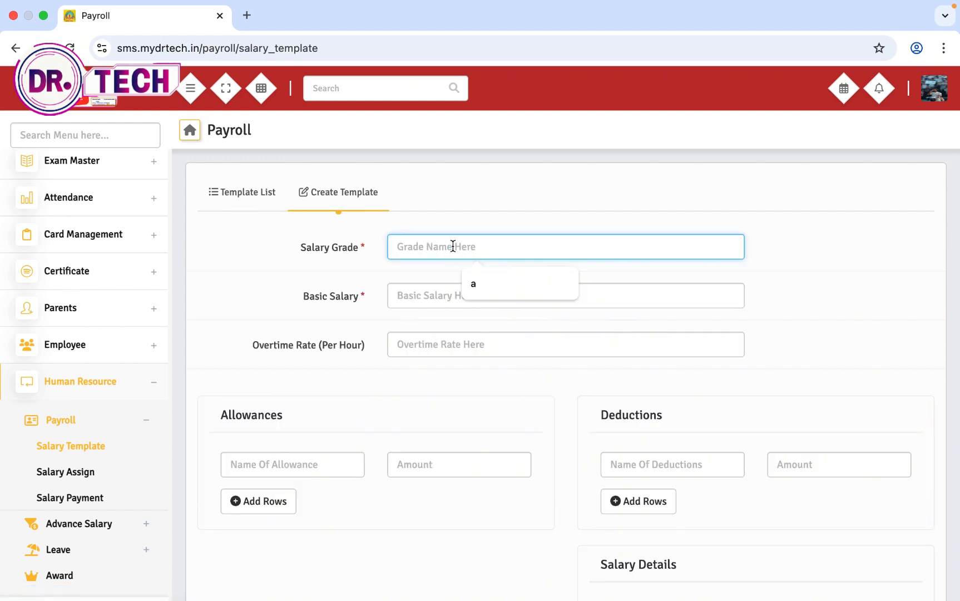
{"action": "type", "text": "Salary B"}
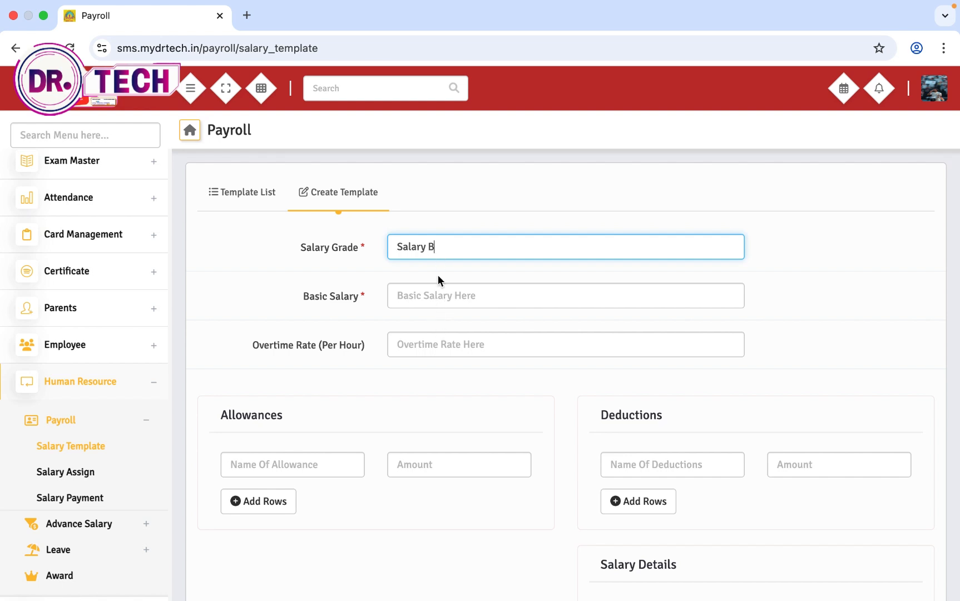
{"action": "left_click", "coordinate": [428, 300]}
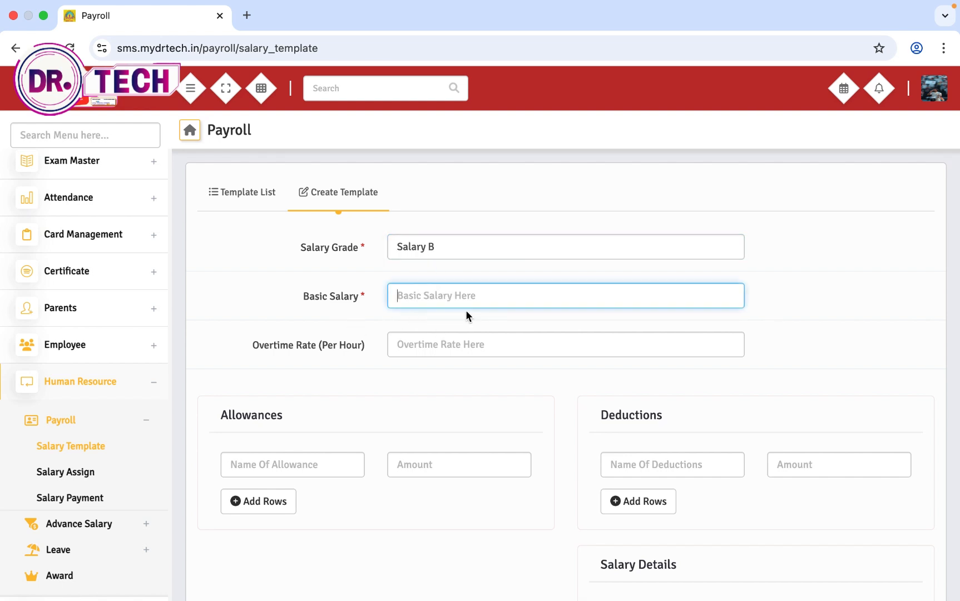
{"action": "type", "text": "12000"}
{"action": "left_click", "coordinate": [439, 351]}
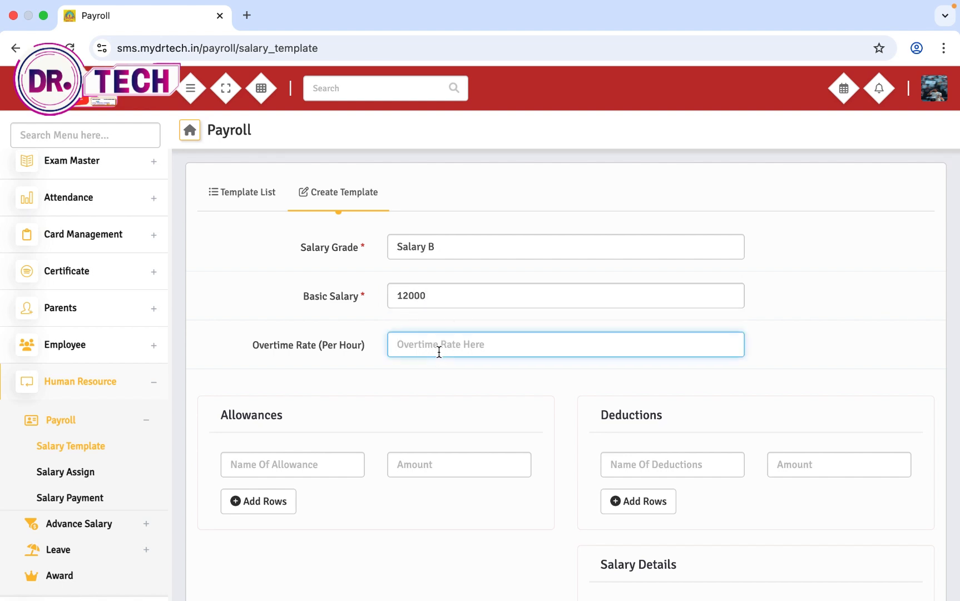
{"action": "type", "text": "80"}
Enter two allowances in the template: Pf with amount 1800 and Ta with amount 1500.
{"action": "left_click", "coordinate": [306, 468]}
{"action": "type", "text": "Pf"}
{"action": "left_click", "coordinate": [440, 467]}
{"action": "type", "text": "1"}
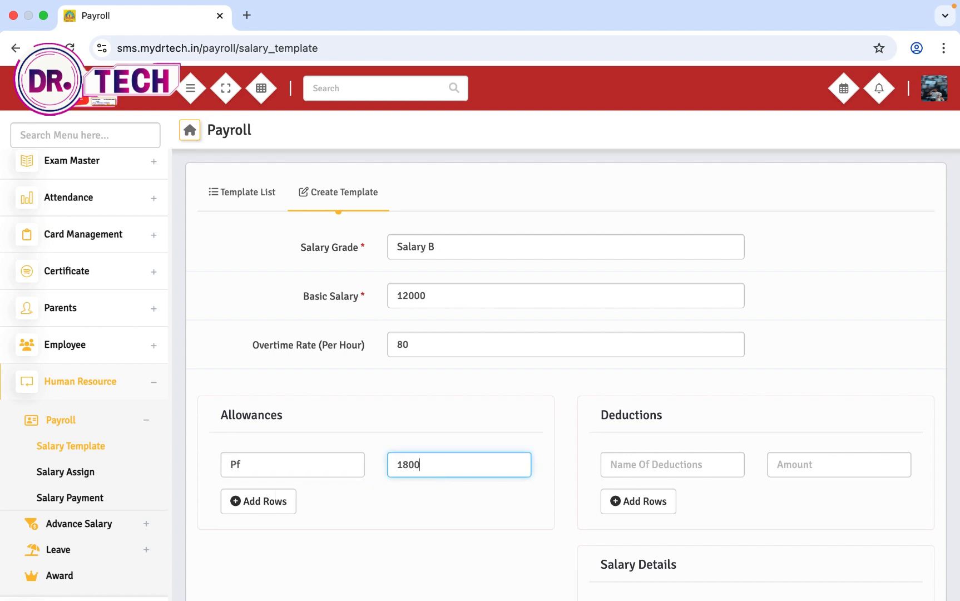
{"action": "left_click", "coordinate": [265, 502]}
{"action": "left_click", "coordinate": [270, 501]}
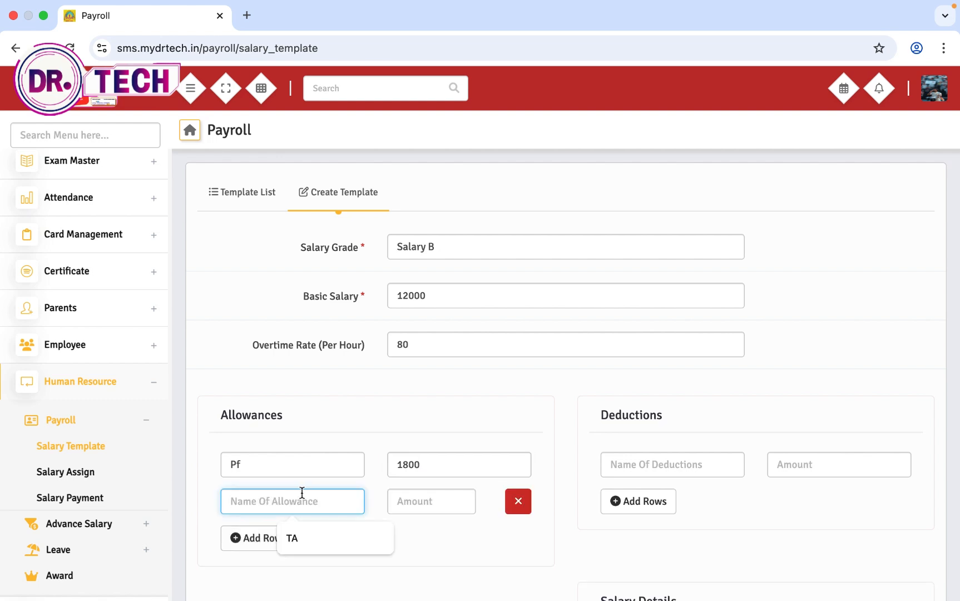
{"action": "type", "text": "Ta"}
{"action": "left_click", "coordinate": [408, 503]}
{"action": "type", "text": "1500"}
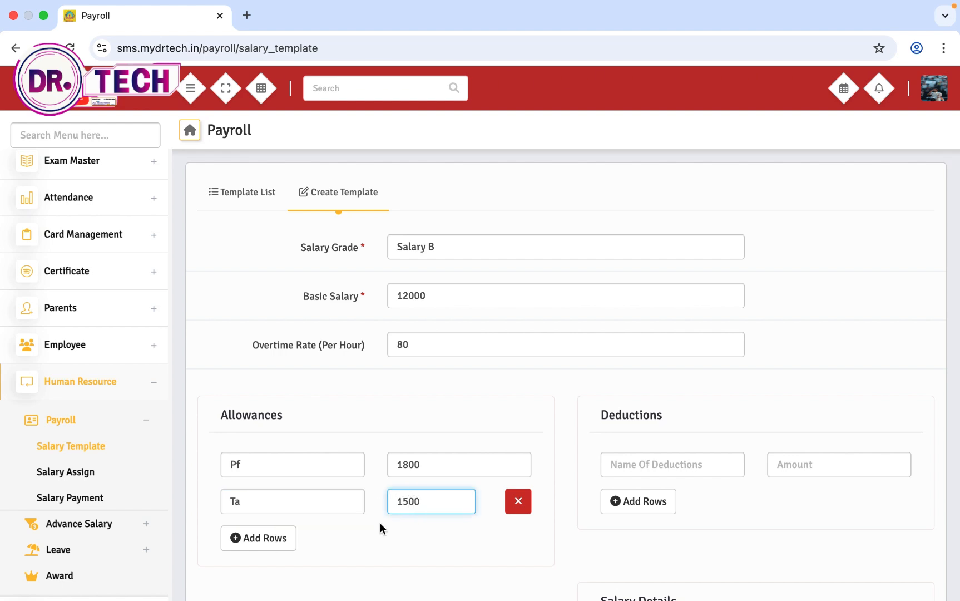
Add two more allowance rows: Esi with amount 400 and Medical with amount 500.
{"action": "left_click", "coordinate": [282, 538]}
{"action": "left_click", "coordinate": [281, 538]}
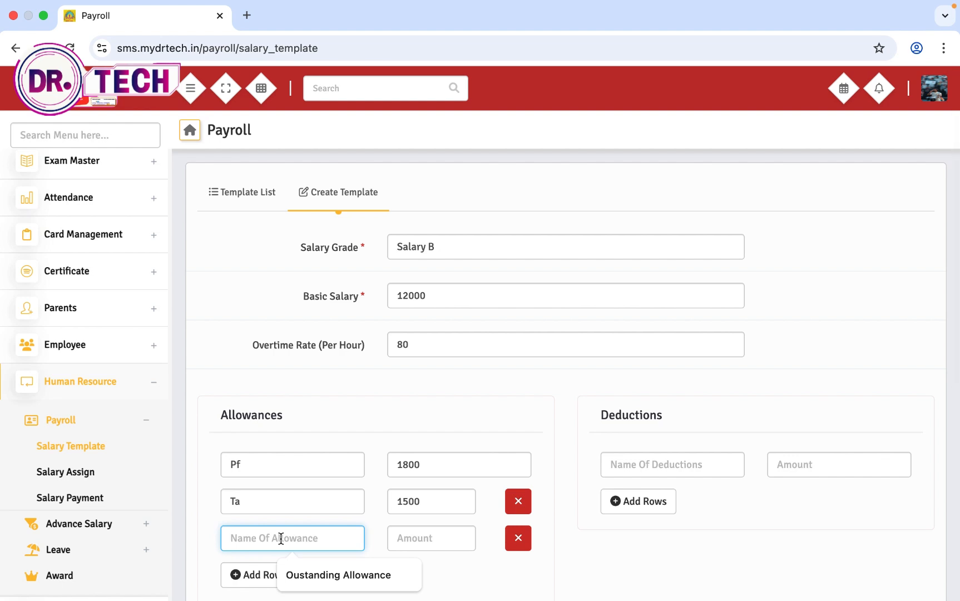
{"action": "type", "text": "Esi"}
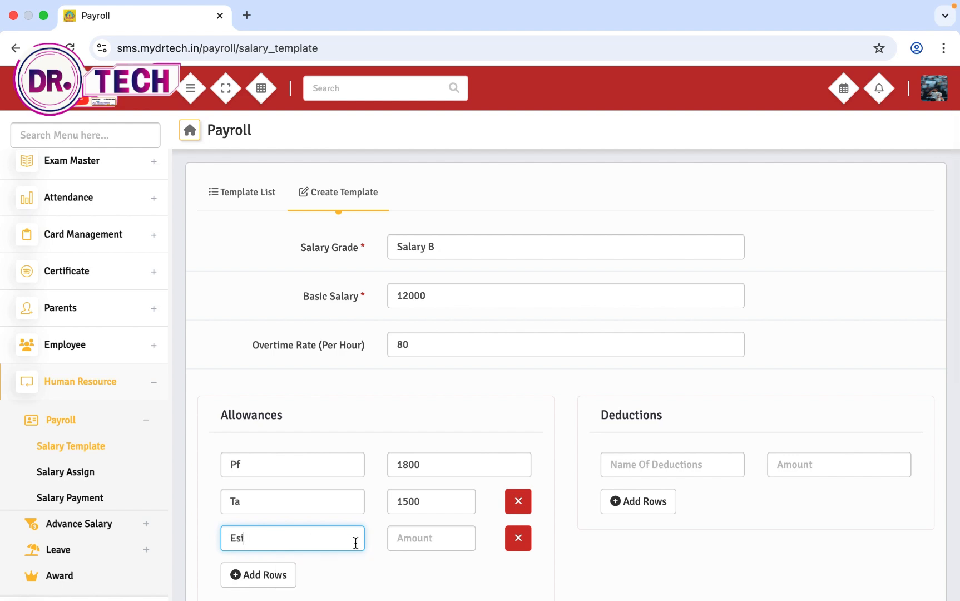
{"action": "left_click", "coordinate": [422, 547]}
{"action": "type", "text": "400"}
{"action": "scroll", "coordinate": [396, 560], "scroll_direction": "down", "scroll_amount": 2}
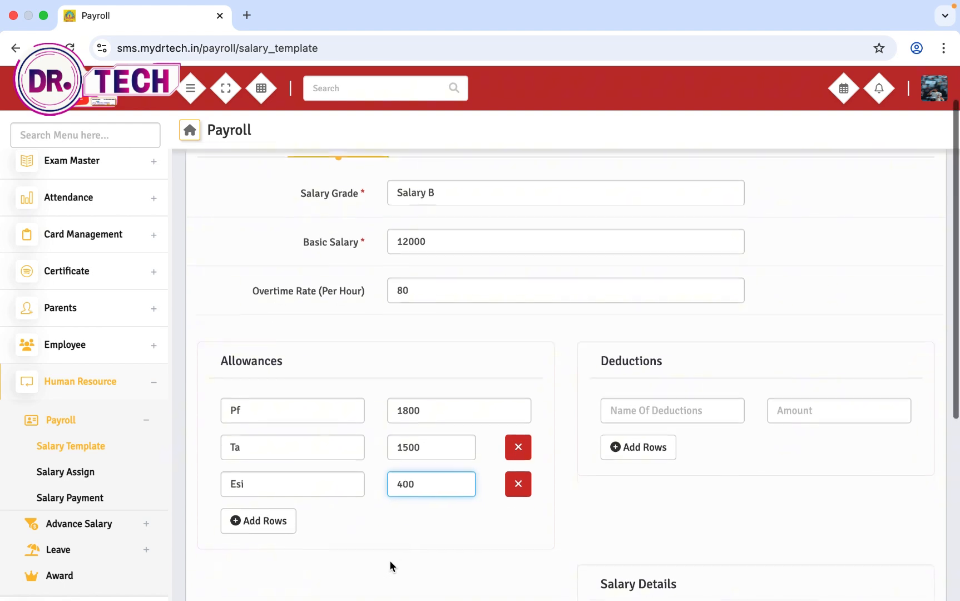
{"action": "left_click", "coordinate": [259, 519]}
{"action": "left_click", "coordinate": [261, 521]}
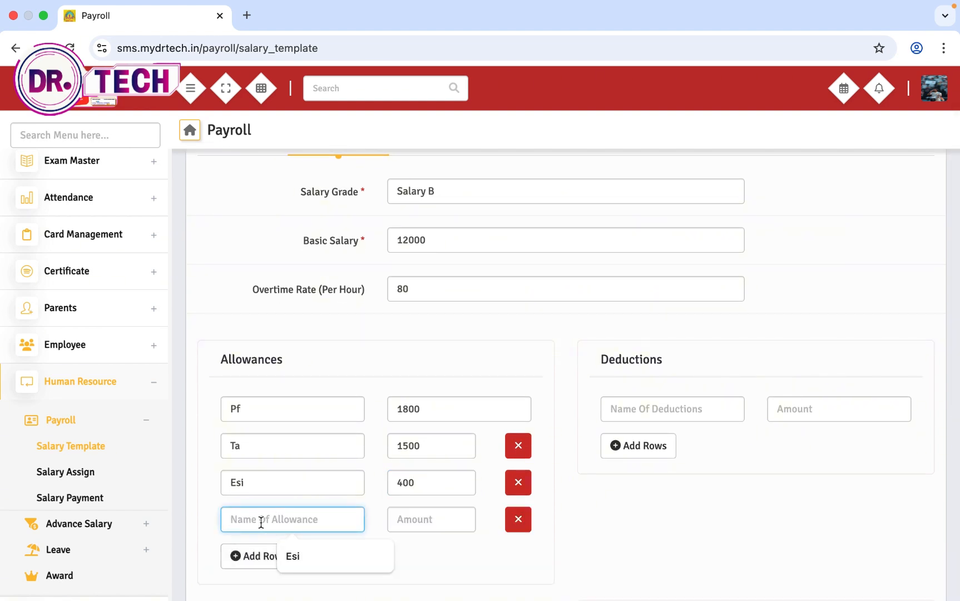
{"action": "type", "text": "Medical"}
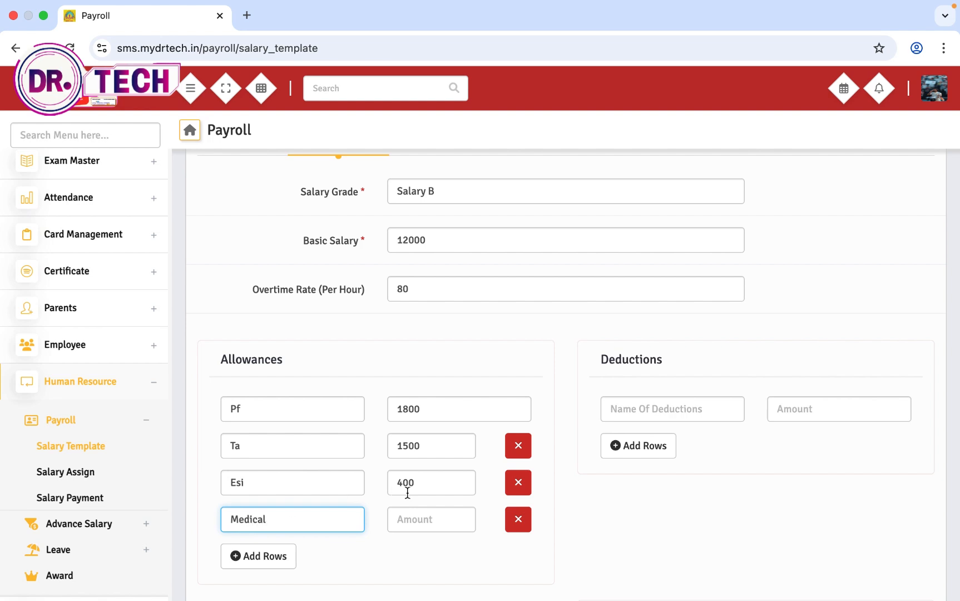
{"action": "left_click", "coordinate": [431, 518]}
{"action": "type", "text": "500"}
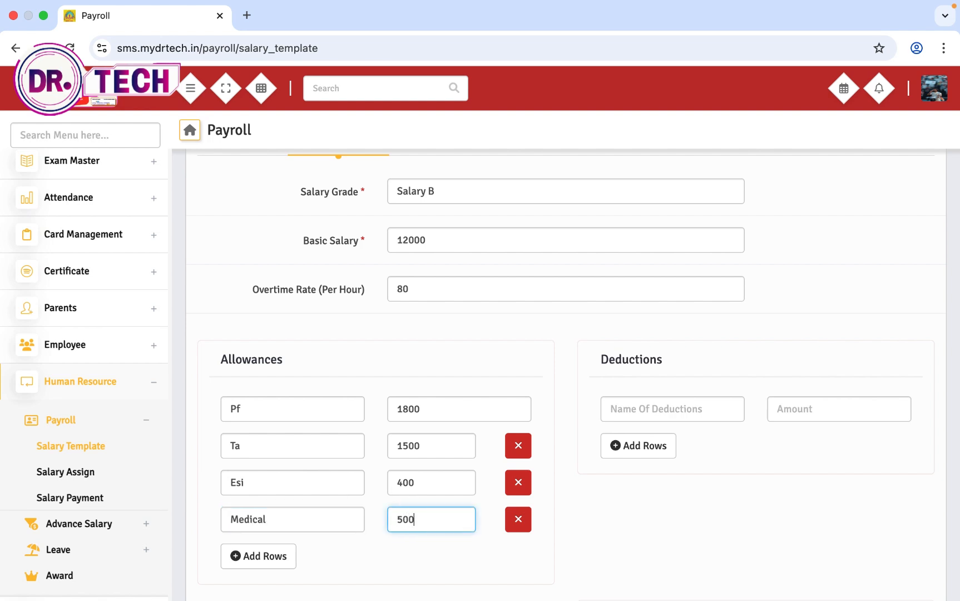
Enter two deductions in the template: Pf with amount 1800 and Esi with amount 400.
{"action": "left_click", "coordinate": [679, 406]}
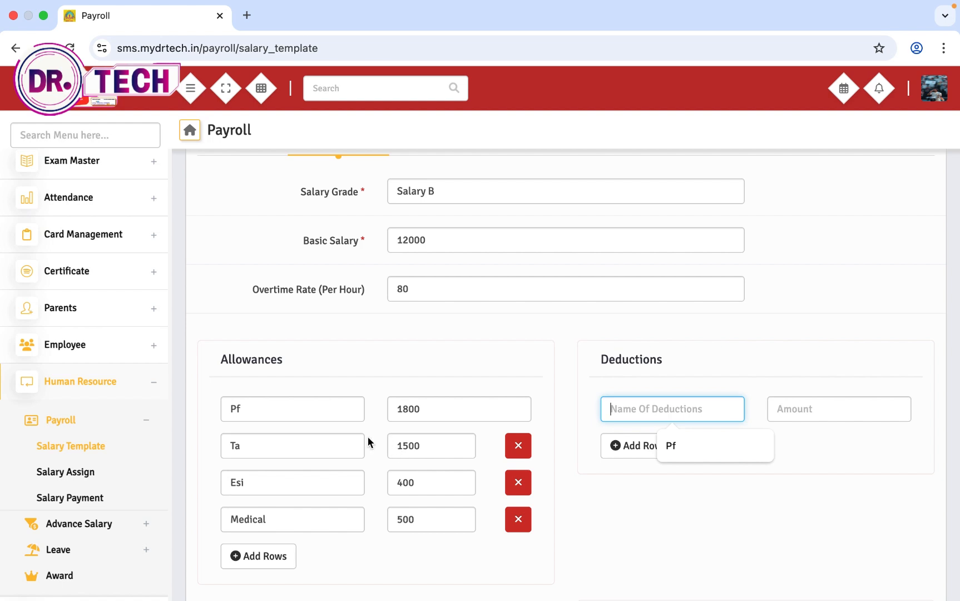
{"action": "left_click", "coordinate": [685, 446]}
{"action": "left_click", "coordinate": [797, 406]}
{"action": "type", "text": "1800"}
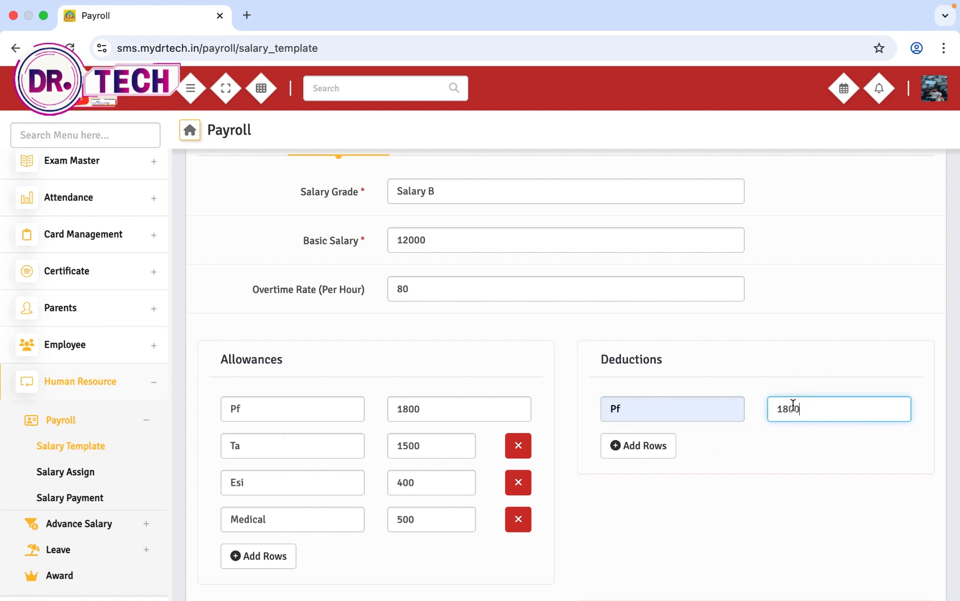
{"action": "left_click", "coordinate": [654, 445]}
{"action": "left_click", "coordinate": [623, 445]}
{"action": "type", "text": "T"}
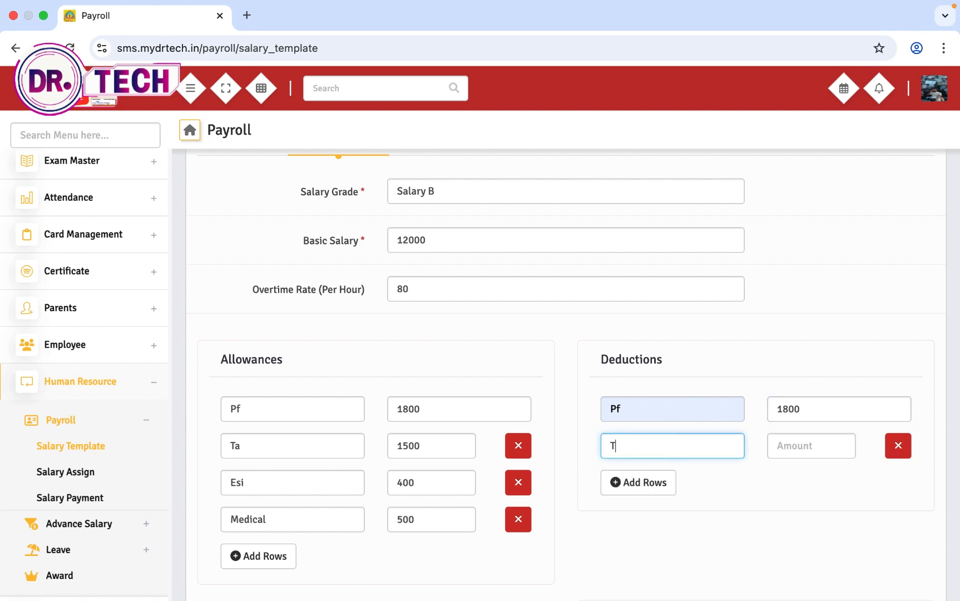
{"action": "key", "text": "BackSpace"}
{"action": "type", "text": "Esi"}
{"action": "left_click", "coordinate": [786, 445]}
{"action": "type", "text": "400"}
Add a Medical deduction row with amount 500 and save the salary template.
{"action": "left_click", "coordinate": [645, 482]}
{"action": "left_click", "coordinate": [650, 483]}
{"action": "type", "text": "Medical"}
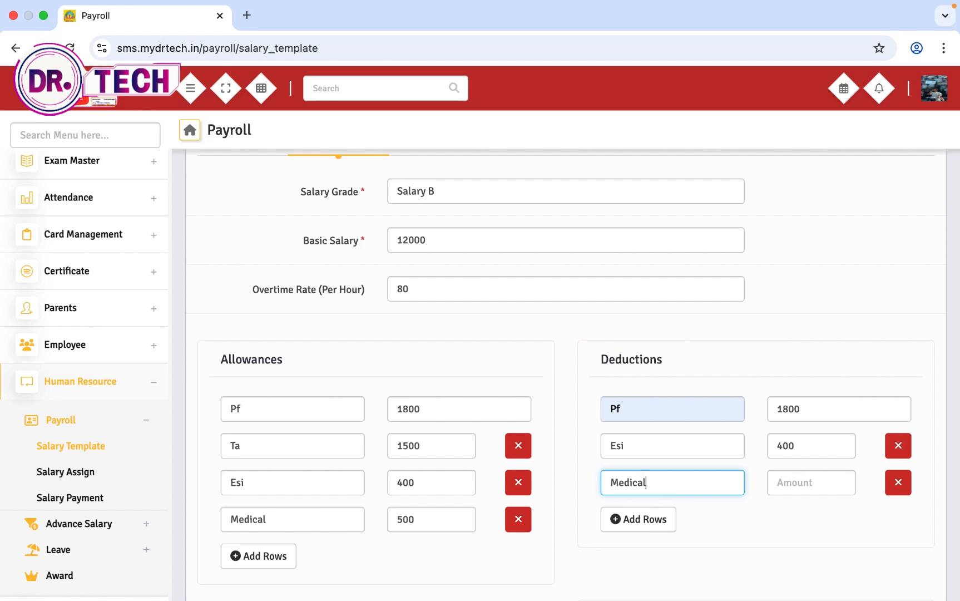
{"action": "left_click", "coordinate": [805, 488]}
{"action": "type", "text": "500"}
{"action": "scroll", "coordinate": [573, 361], "scroll_direction": "down", "scroll_amount": 5}
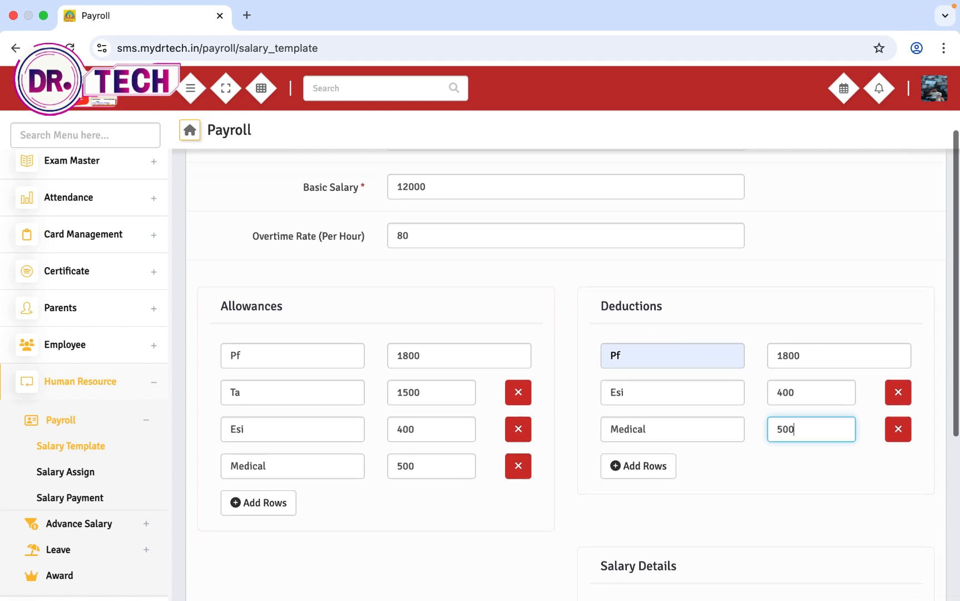
{"action": "scroll", "coordinate": [573, 373], "scroll_direction": "down", "scroll_amount": 2}
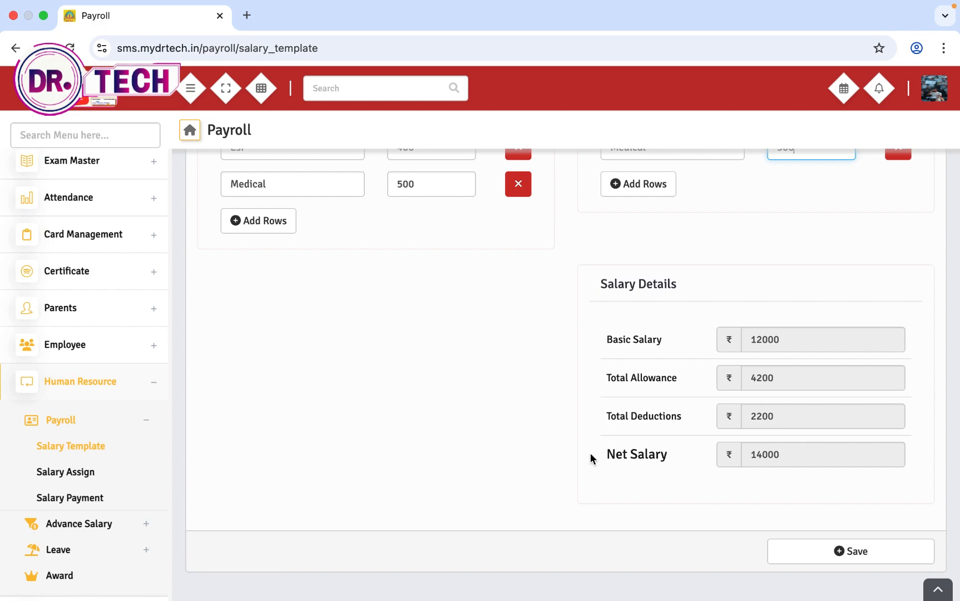
{"action": "left_click", "coordinate": [846, 553]}
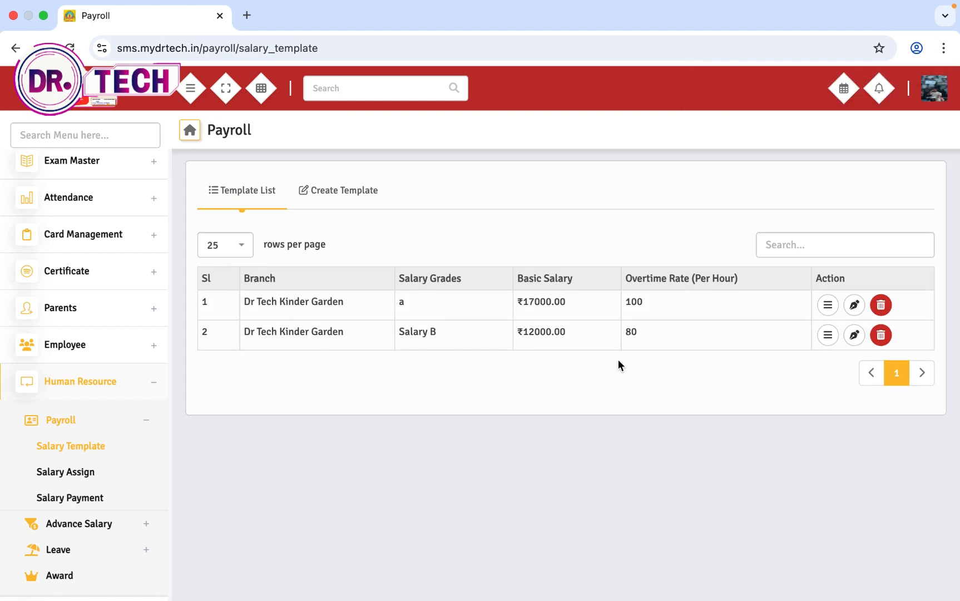
Open the salary assignment page and filter employees by role Teacher and designation Bengali Teacher.
{"action": "left_click", "coordinate": [57, 476]}
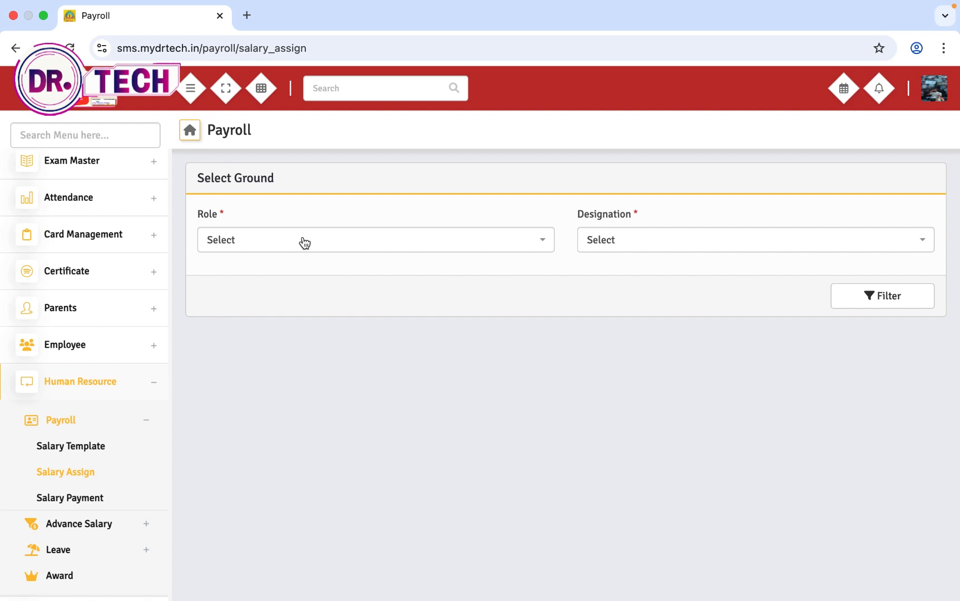
{"action": "left_click", "coordinate": [303, 243]}
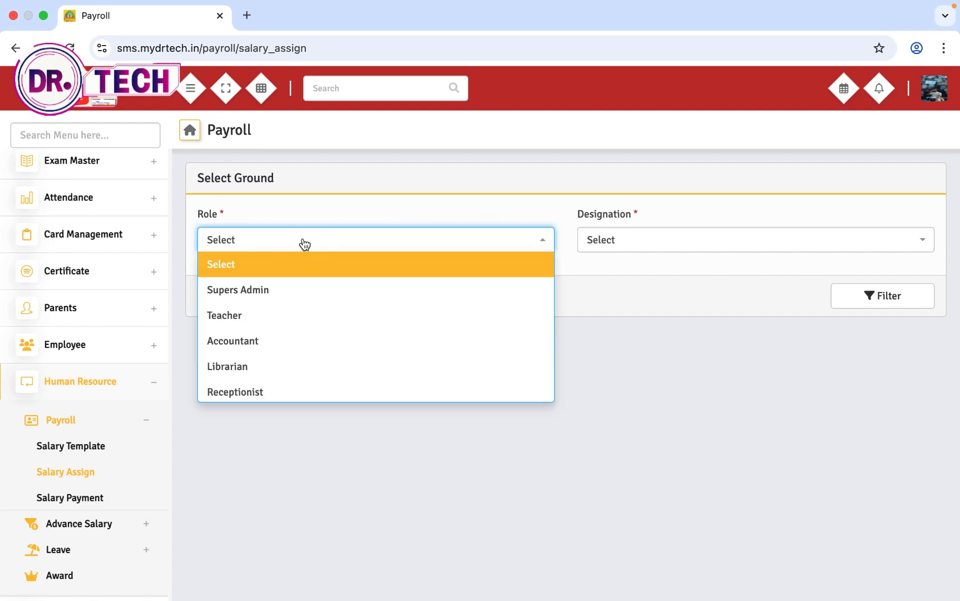
{"action": "left_click", "coordinate": [278, 315]}
{"action": "left_click", "coordinate": [613, 244]}
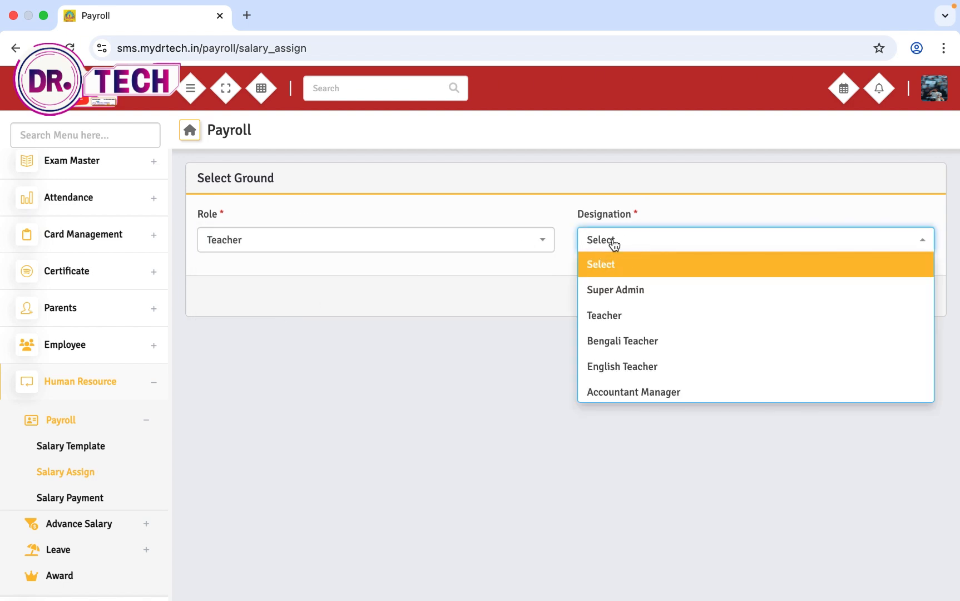
{"action": "left_click", "coordinate": [640, 339]}
{"action": "left_click", "coordinate": [850, 300]}
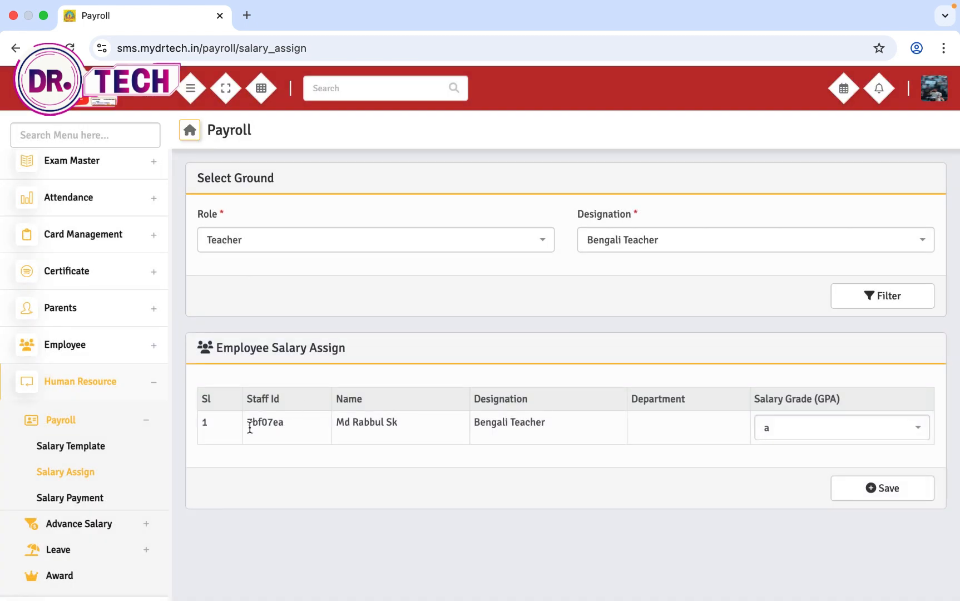
Assign the Salary B grade to the listed Bengali Teacher and save the assignment.
{"action": "left_click", "coordinate": [781, 422]}
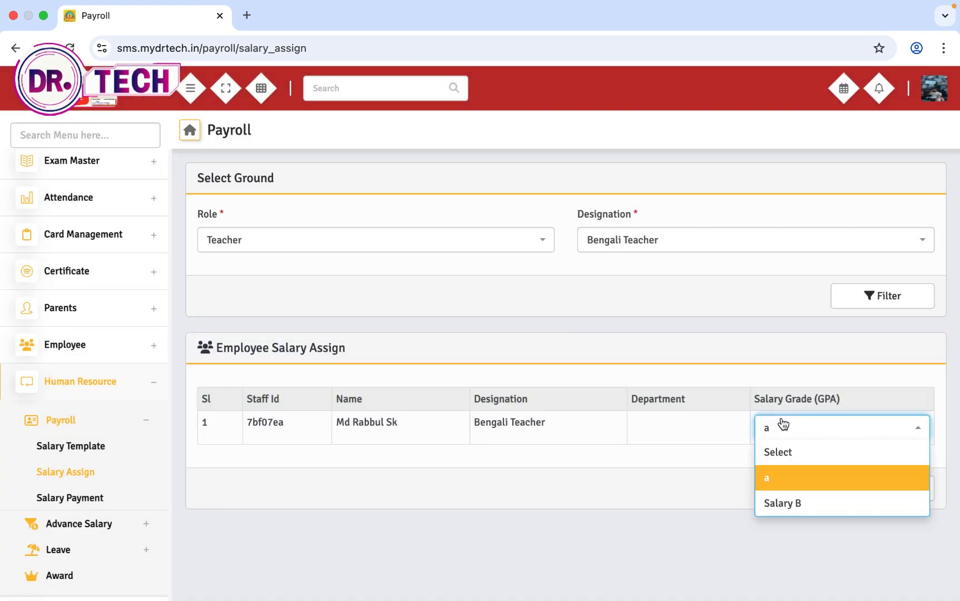
{"action": "left_click", "coordinate": [783, 503]}
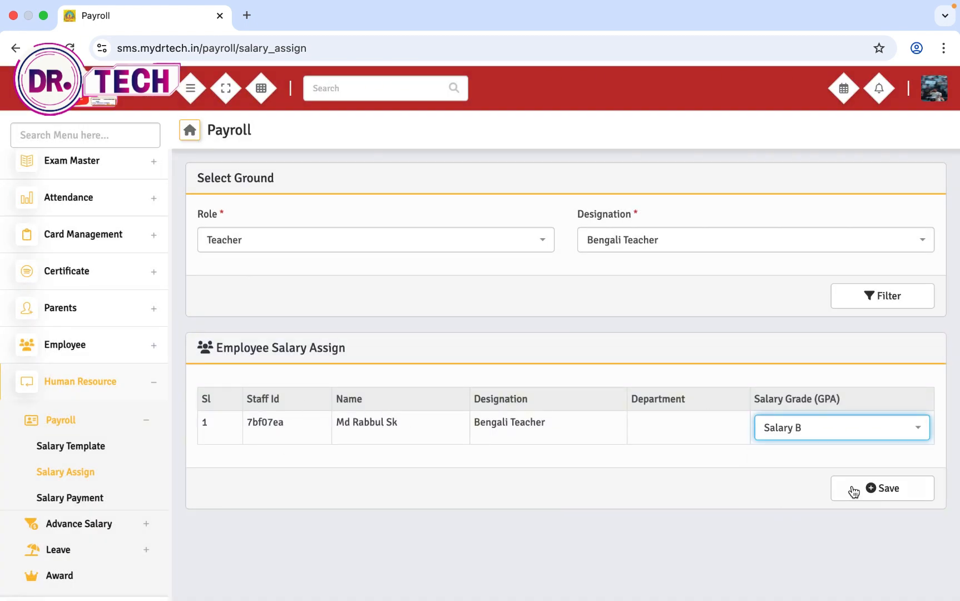
{"action": "left_click", "coordinate": [877, 488]}
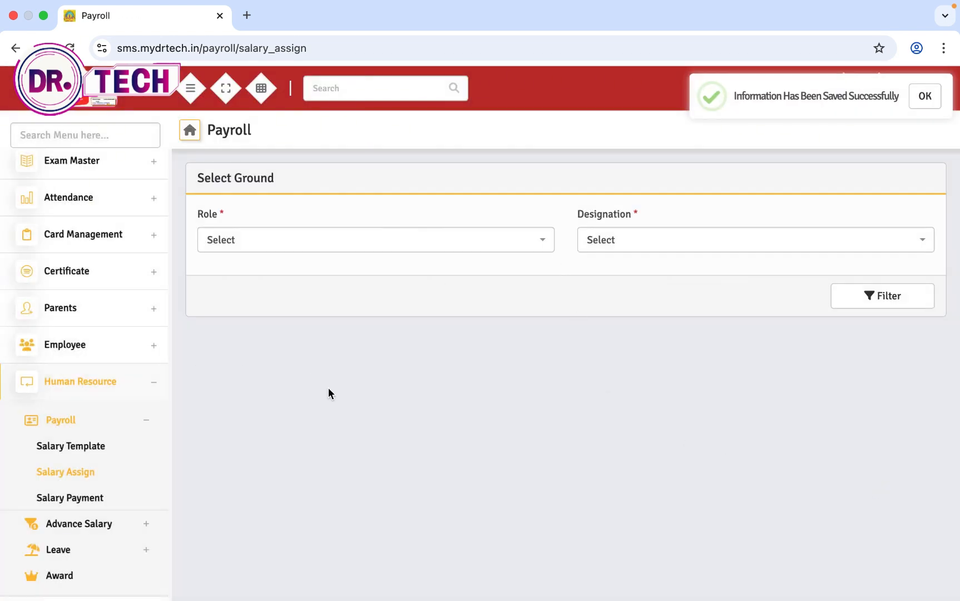
Open the salary payment page and filter the staff list by role Teacher for month 2026-02.
{"action": "left_click", "coordinate": [62, 504]}
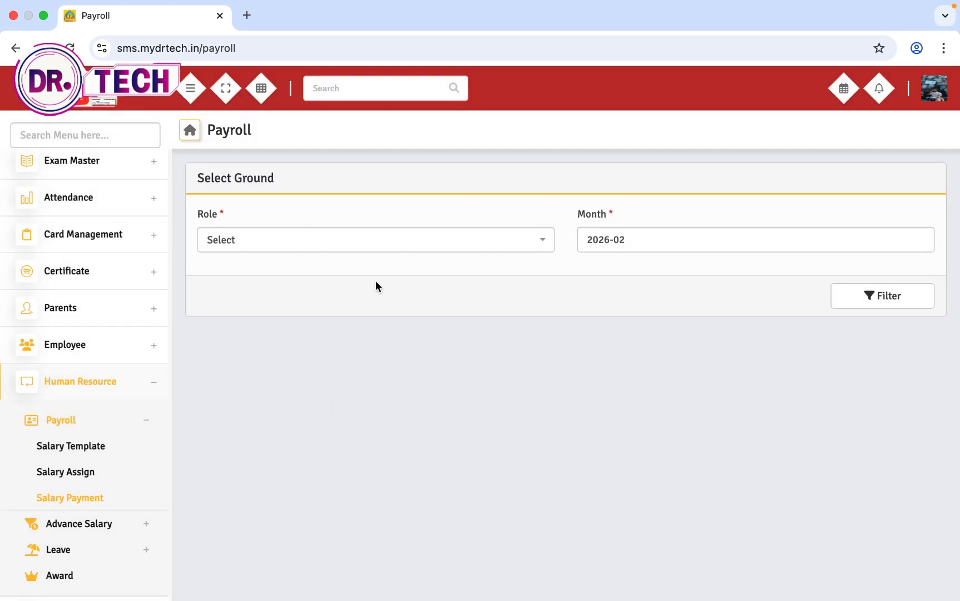
{"action": "left_click", "coordinate": [377, 249]}
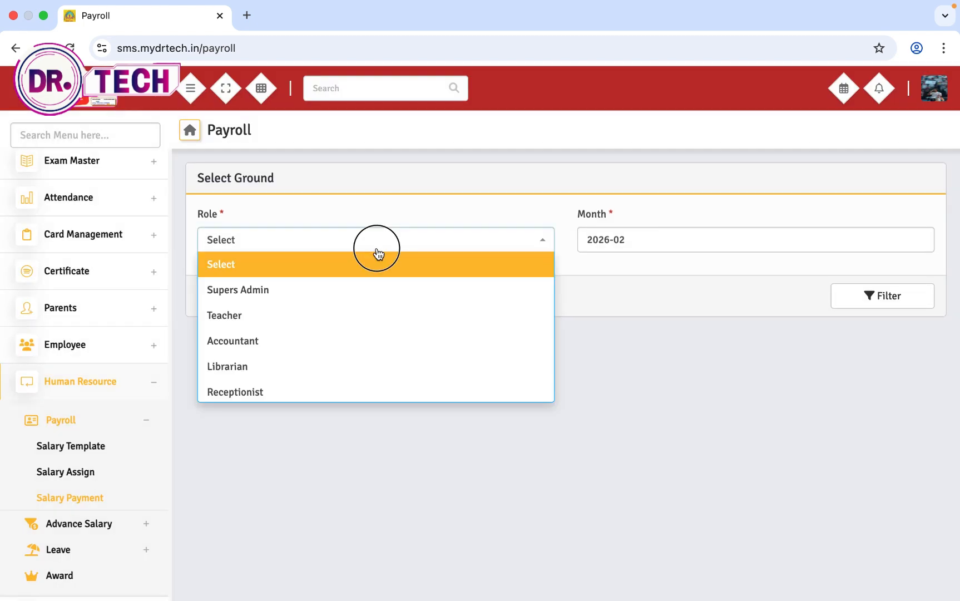
{"action": "left_click", "coordinate": [281, 317]}
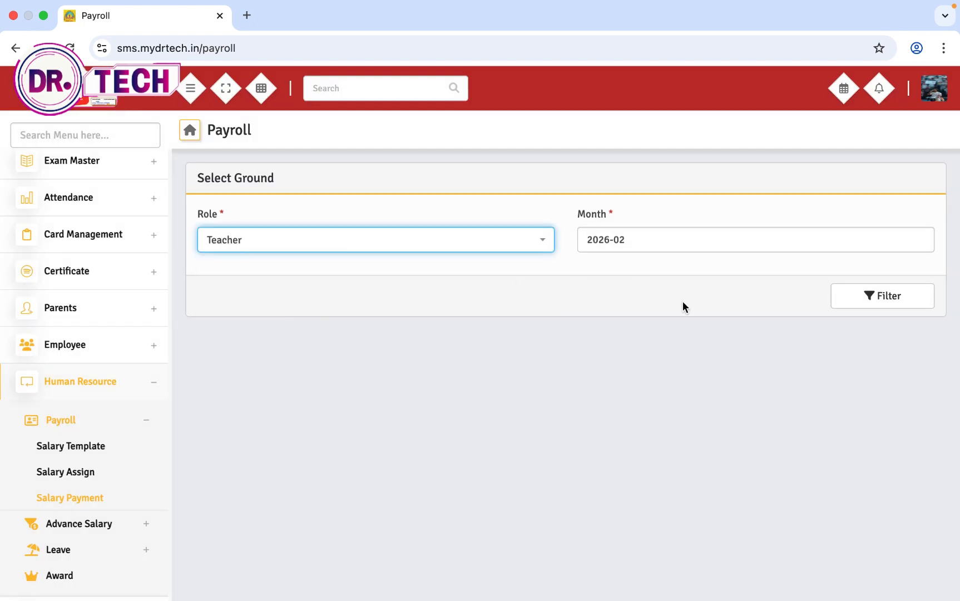
{"action": "left_click", "coordinate": [857, 304]}
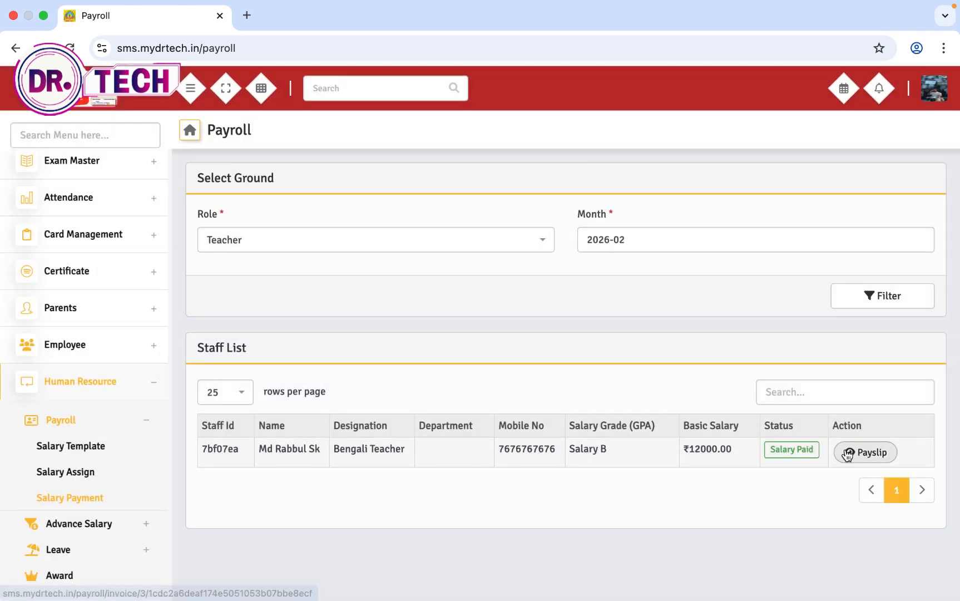
Open the Bengali Teacher's payslip and review its allowances, deductions and salary totals.
{"action": "left_click", "coordinate": [865, 452]}
{"action": "scroll", "coordinate": [794, 443], "scroll_direction": "down", "scroll_amount": 1}
{"action": "scroll", "coordinate": [794, 443], "scroll_direction": "down", "scroll_amount": 5}
{"action": "scroll", "coordinate": [794, 443], "scroll_direction": "up", "scroll_amount": 3}
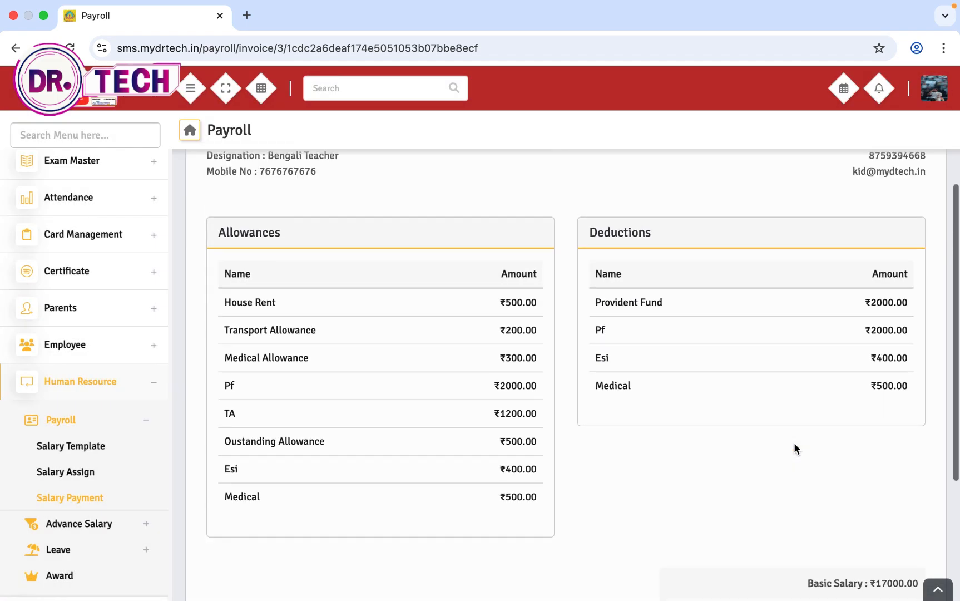
{"action": "scroll", "coordinate": [794, 449], "scroll_direction": "down", "scroll_amount": 1}
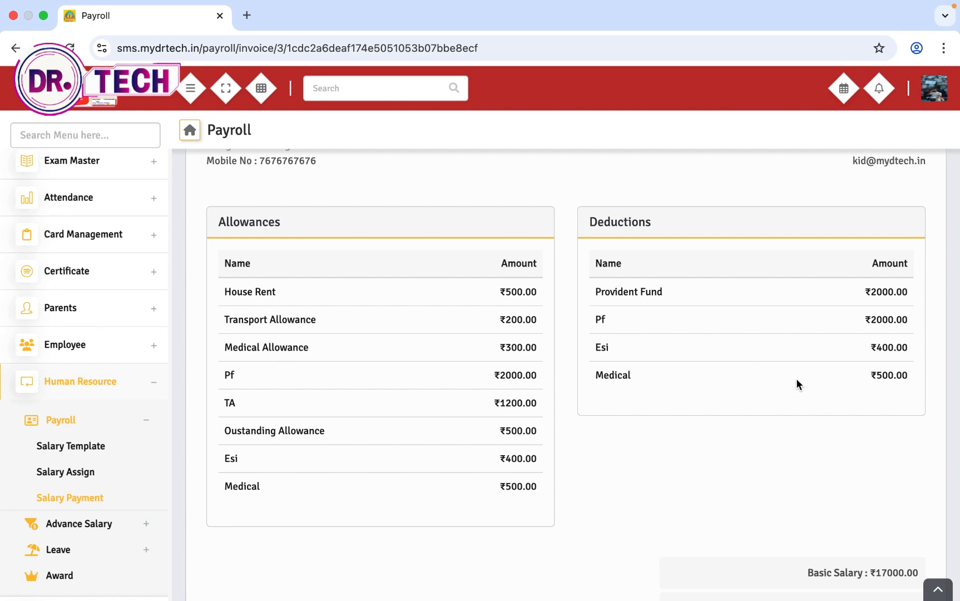
{"action": "scroll", "coordinate": [661, 447], "scroll_direction": "down", "scroll_amount": 5}
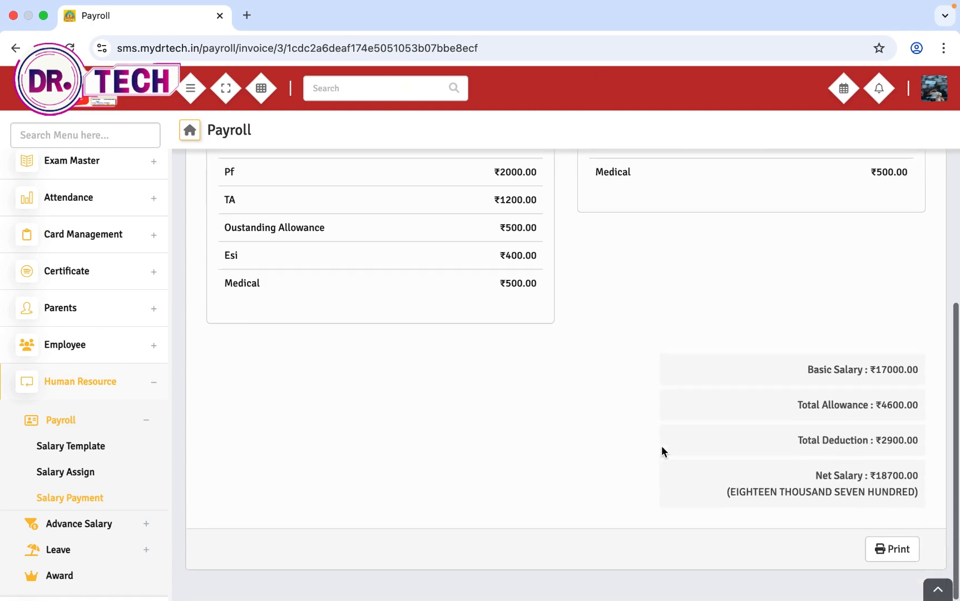
Examine the February payslip's header, allowances, deductions and net salary, and preview its printout without saving it.
{"action": "scroll", "coordinate": [662, 447], "scroll_direction": "up", "scroll_amount": 8}
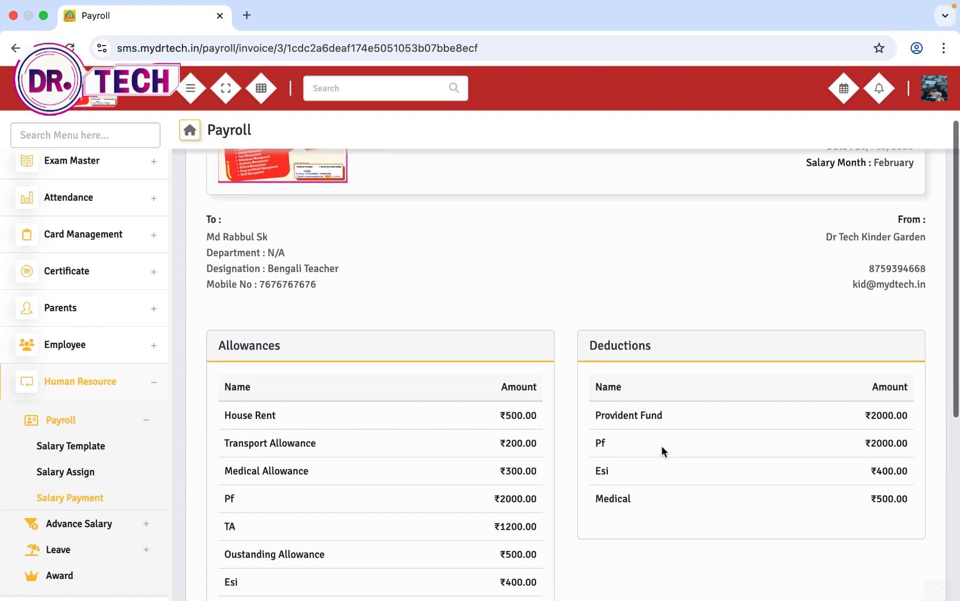
{"action": "scroll", "coordinate": [661, 445], "scroll_direction": "up", "scroll_amount": 2}
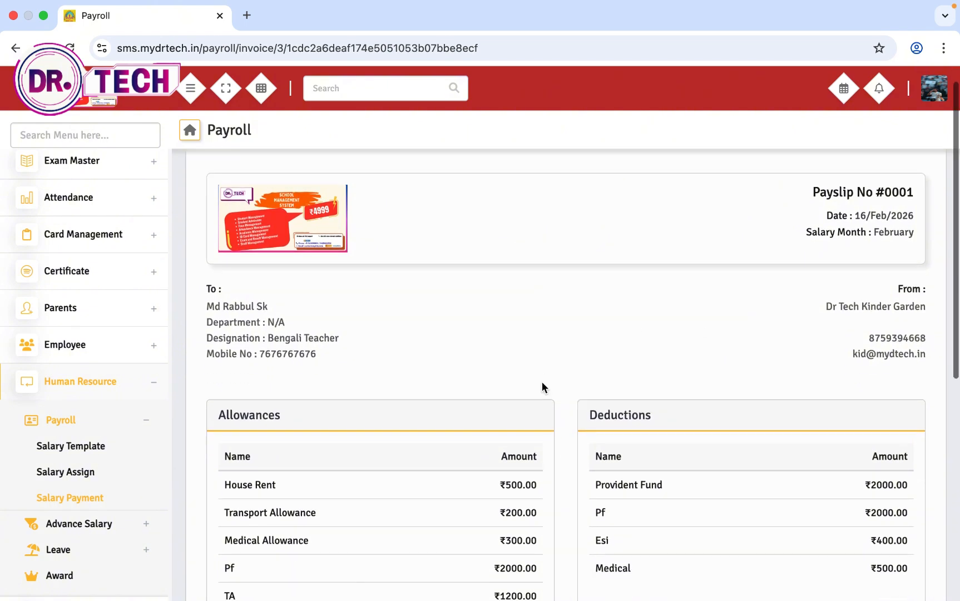
{"action": "scroll", "coordinate": [542, 383], "scroll_direction": "down", "scroll_amount": 9}
{"action": "scroll", "coordinate": [543, 384], "scroll_direction": "up", "scroll_amount": 7}
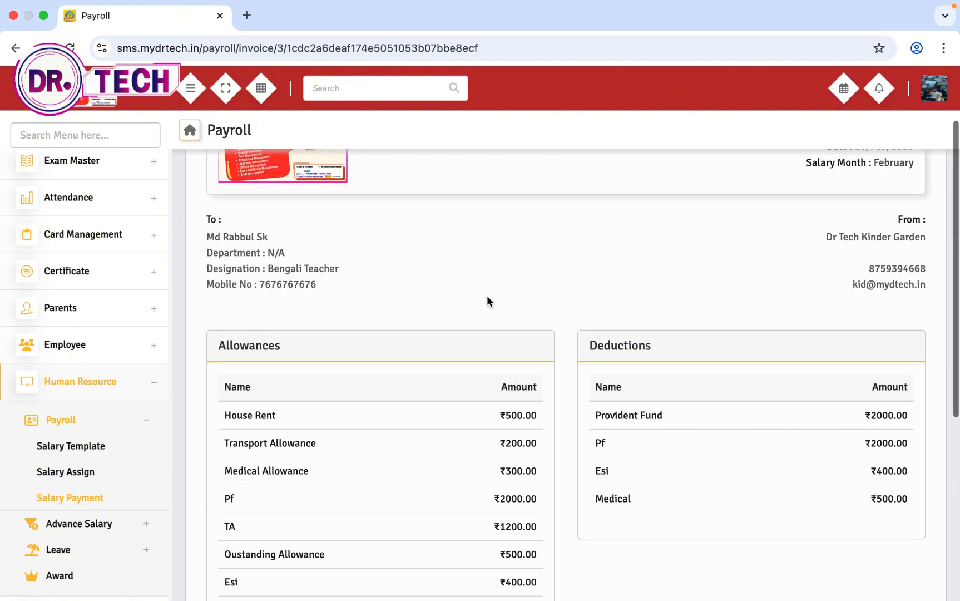
{"action": "scroll", "coordinate": [587, 394], "scroll_direction": "down", "scroll_amount": 3}
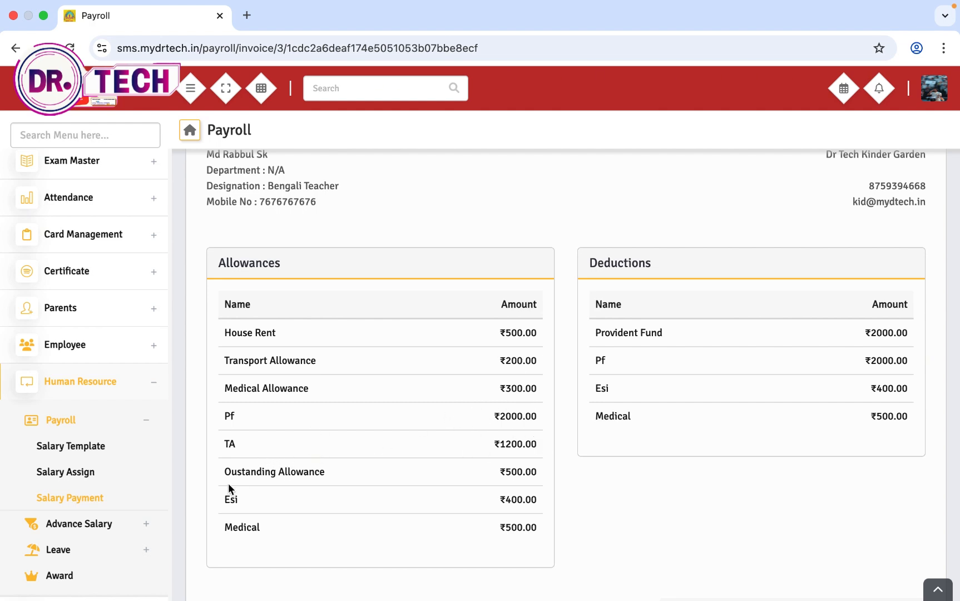
{"action": "scroll", "coordinate": [300, 457], "scroll_direction": "down", "scroll_amount": 4}
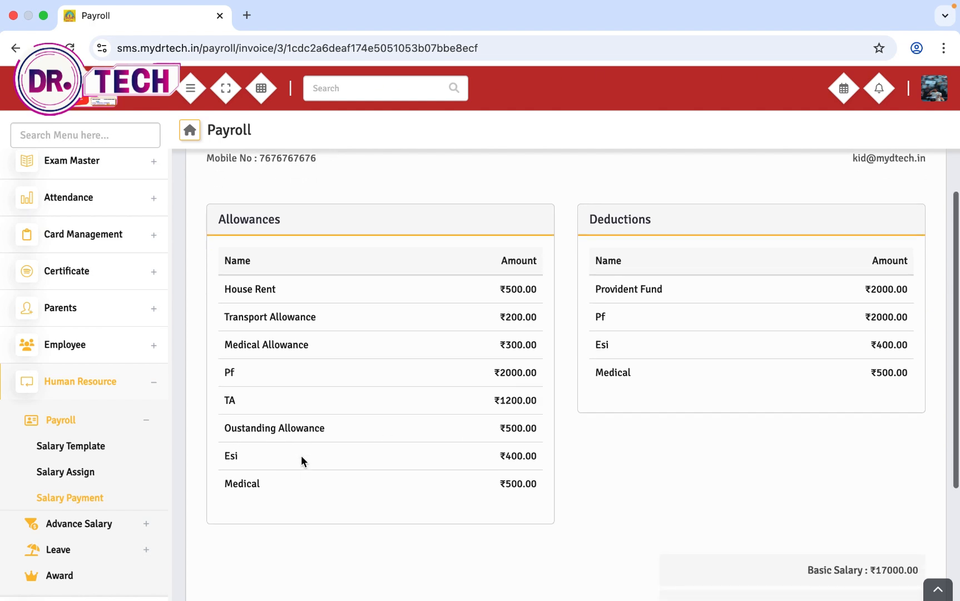
{"action": "scroll", "coordinate": [763, 440], "scroll_direction": "down", "scroll_amount": 2}
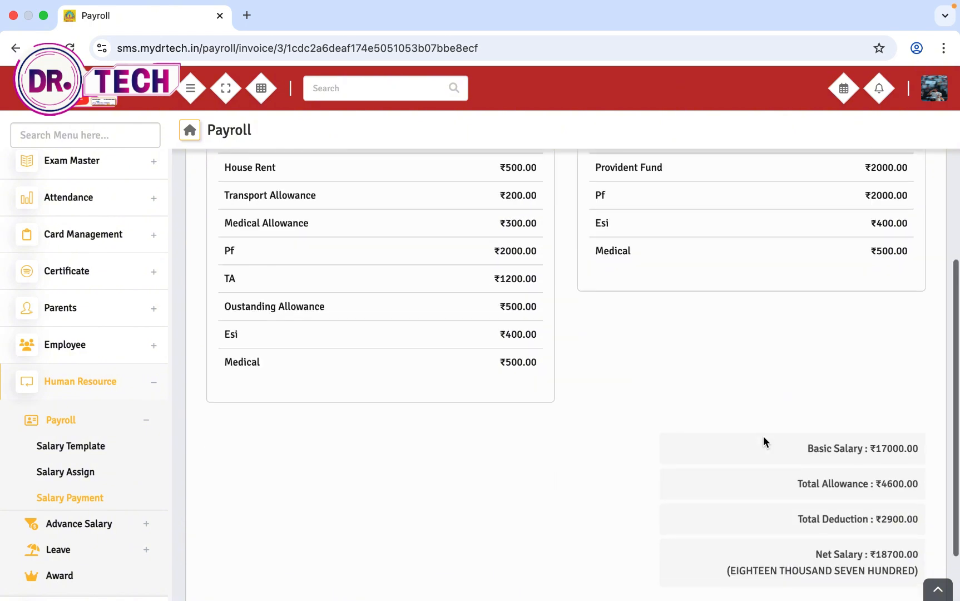
{"action": "scroll", "coordinate": [846, 567], "scroll_direction": "down", "scroll_amount": 1}
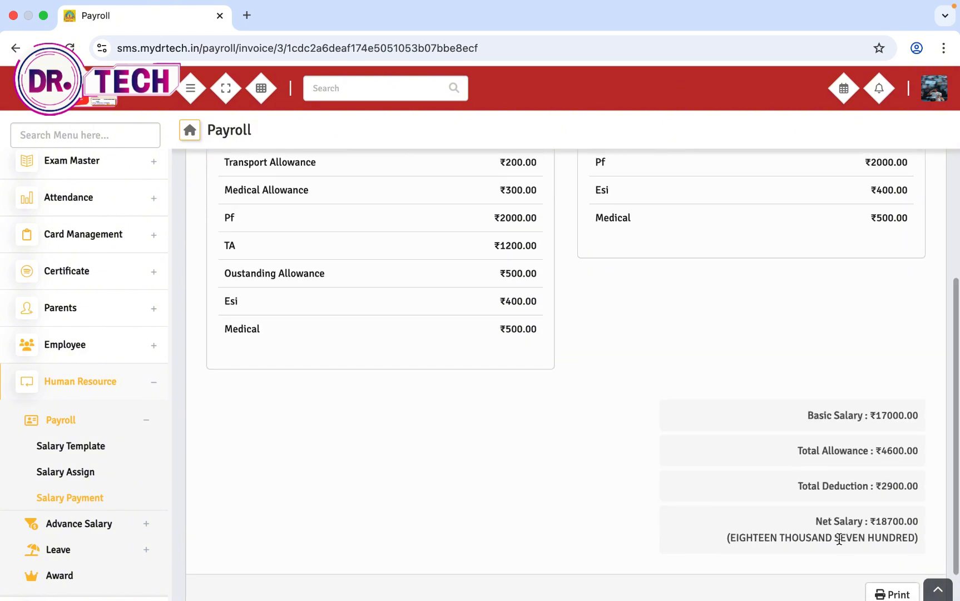
{"action": "scroll", "coordinate": [839, 537], "scroll_direction": "down", "scroll_amount": 1}
{"action": "left_click", "coordinate": [898, 555]}
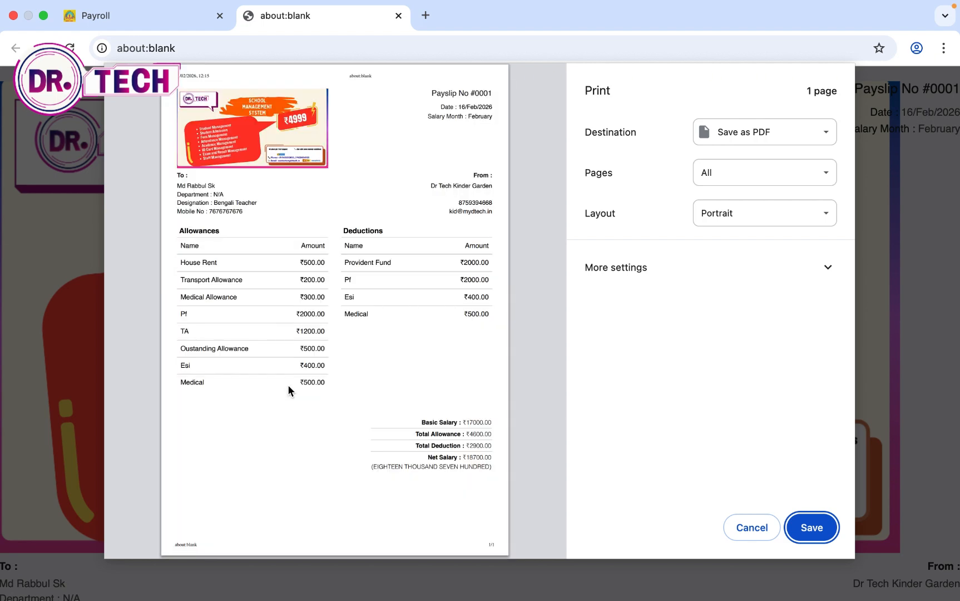
{"action": "left_click", "coordinate": [748, 525]}
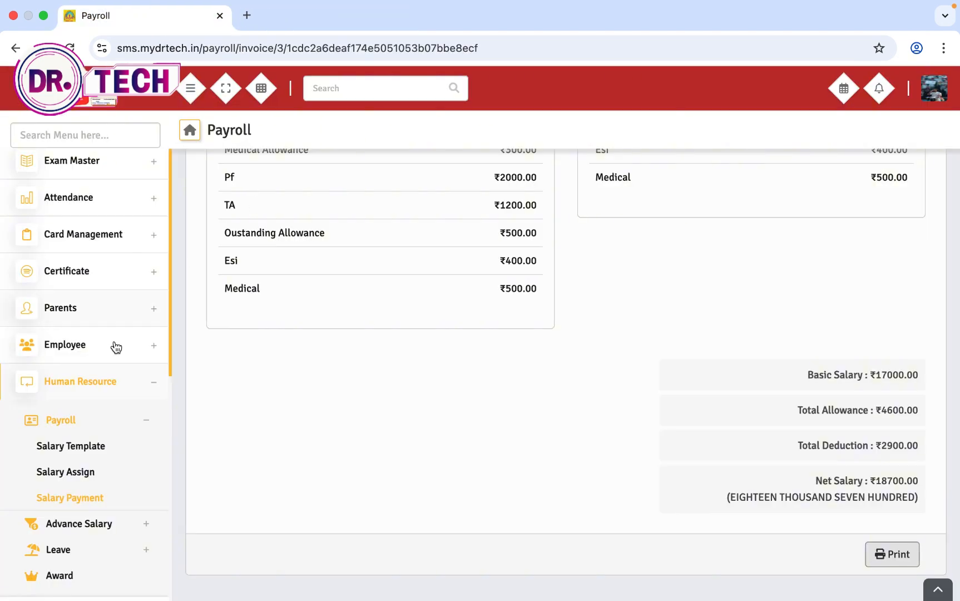
Open the personal advance salary applications page and filter it by deduct month 2026-02.
{"action": "scroll", "coordinate": [85, 385], "scroll_direction": "down", "scroll_amount": 2}
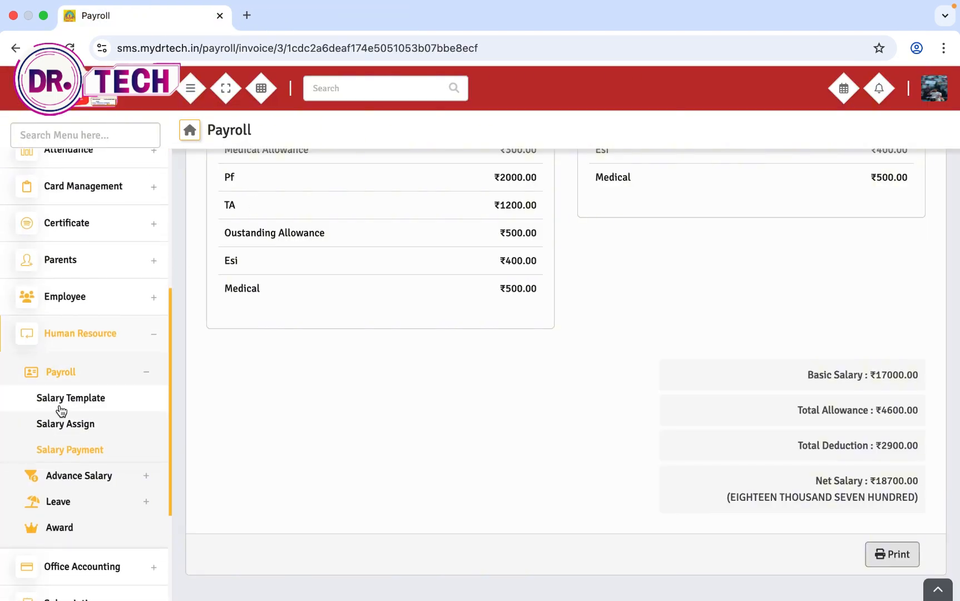
{"action": "scroll", "coordinate": [113, 407], "scroll_direction": "down", "scroll_amount": 1}
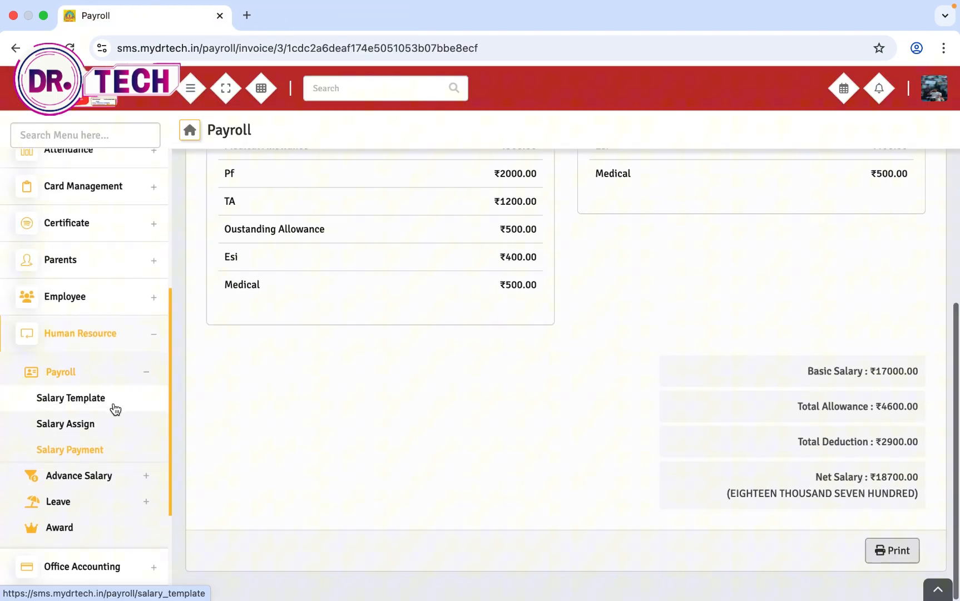
{"action": "left_click", "coordinate": [73, 484]}
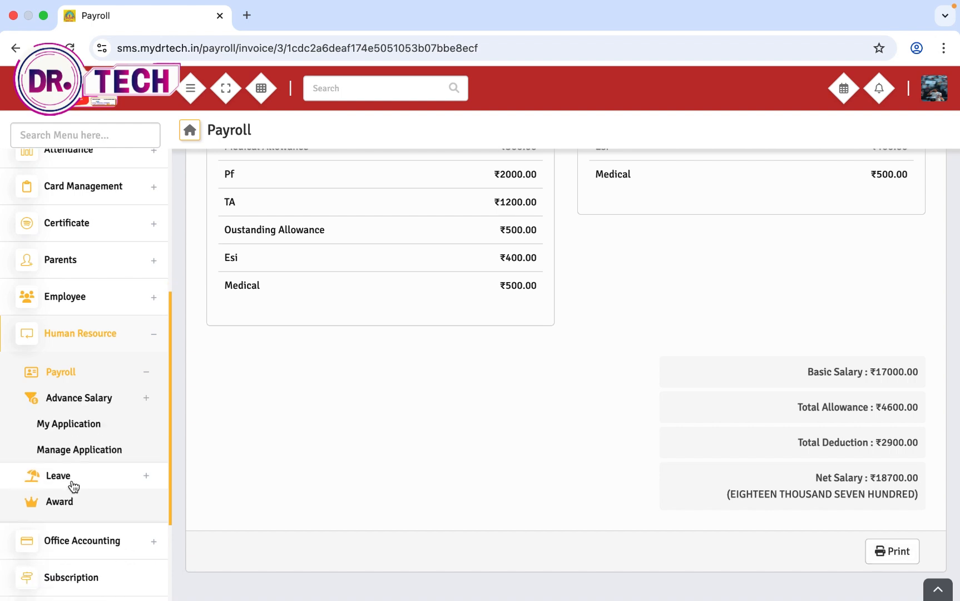
{"action": "left_click", "coordinate": [94, 405]}
{"action": "left_click", "coordinate": [93, 405]}
{"action": "left_click", "coordinate": [69, 429]}
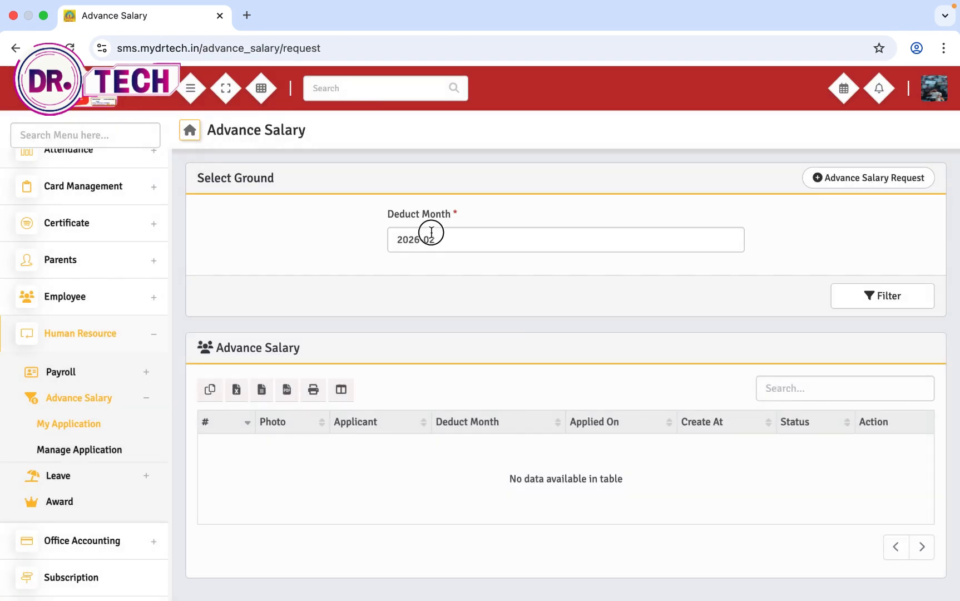
{"action": "left_click", "coordinate": [431, 233]}
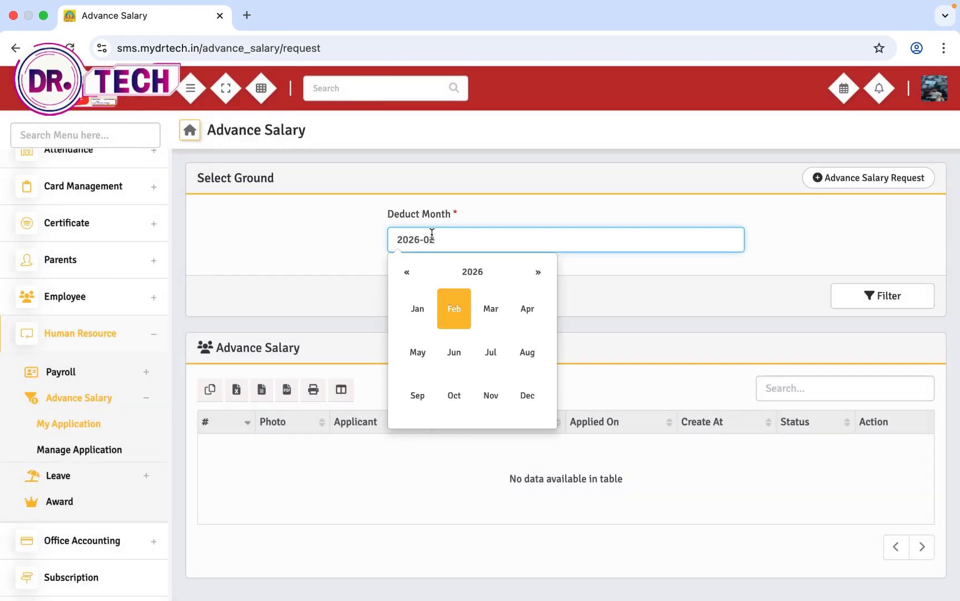
{"action": "left_click", "coordinate": [454, 306]}
{"action": "left_click", "coordinate": [839, 294]}
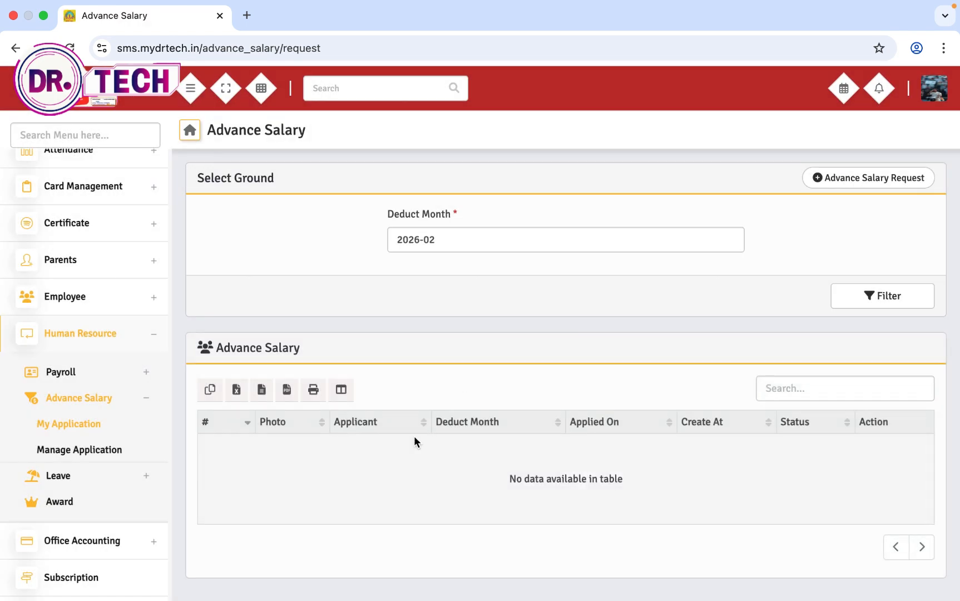
{"action": "left_click", "coordinate": [850, 181]}
{"action": "scroll", "coordinate": [850, 184], "scroll_direction": "down", "scroll_amount": 1}
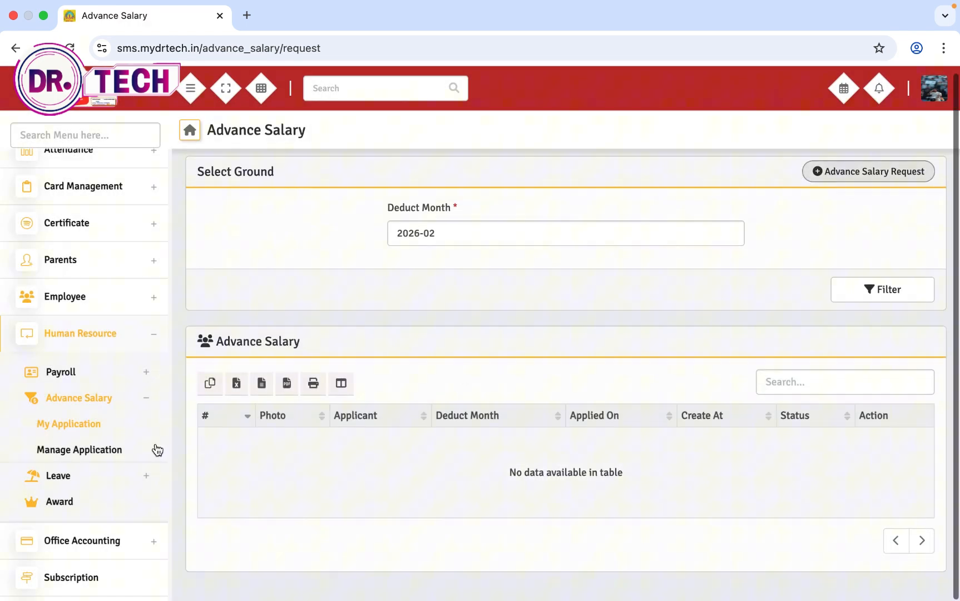
Start a new advance salary entry in application management, choosing role Teacher and the Bengali Teacher as applicant.
{"action": "left_click", "coordinate": [109, 456]}
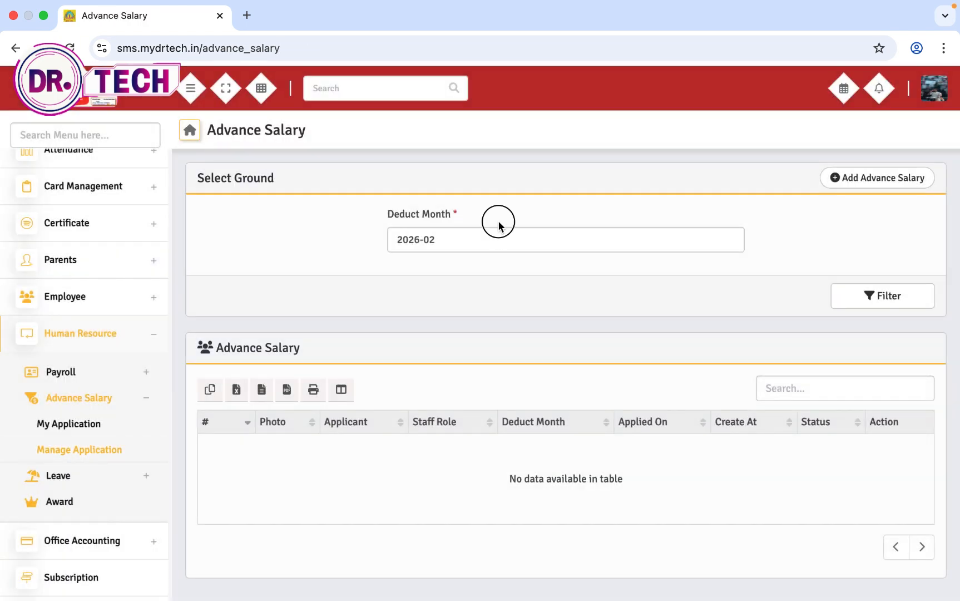
{"action": "left_click", "coordinate": [494, 240]}
{"action": "left_click", "coordinate": [873, 178]}
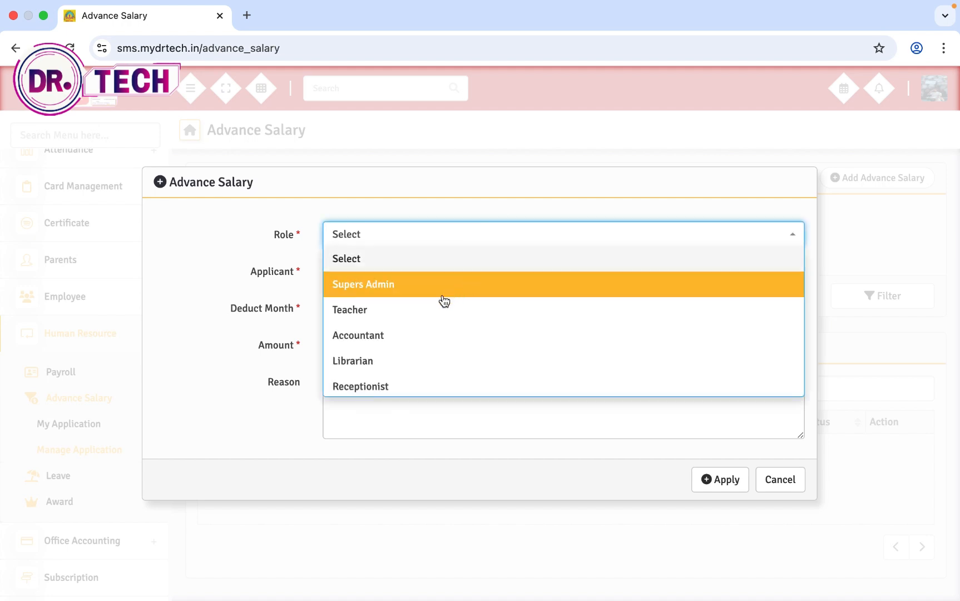
{"action": "left_click", "coordinate": [413, 320]}
{"action": "left_click", "coordinate": [418, 276]}
{"action": "left_click", "coordinate": [402, 348]}
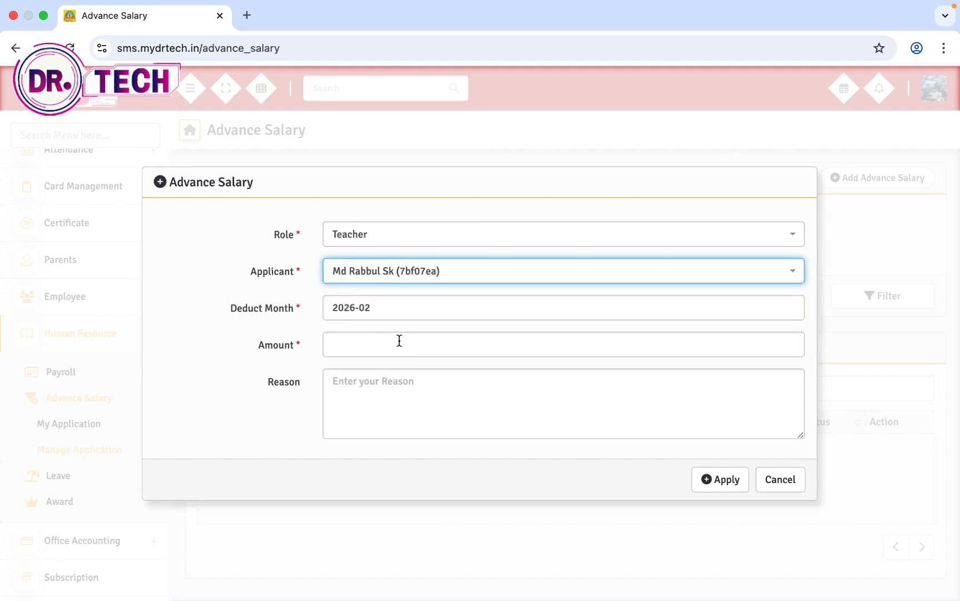
Set the advance amount to 5000 and try to submit the entry with deduct month 2026-02.
{"action": "left_click", "coordinate": [396, 307]}
{"action": "left_click", "coordinate": [389, 375]}
{"action": "left_click", "coordinate": [390, 351]}
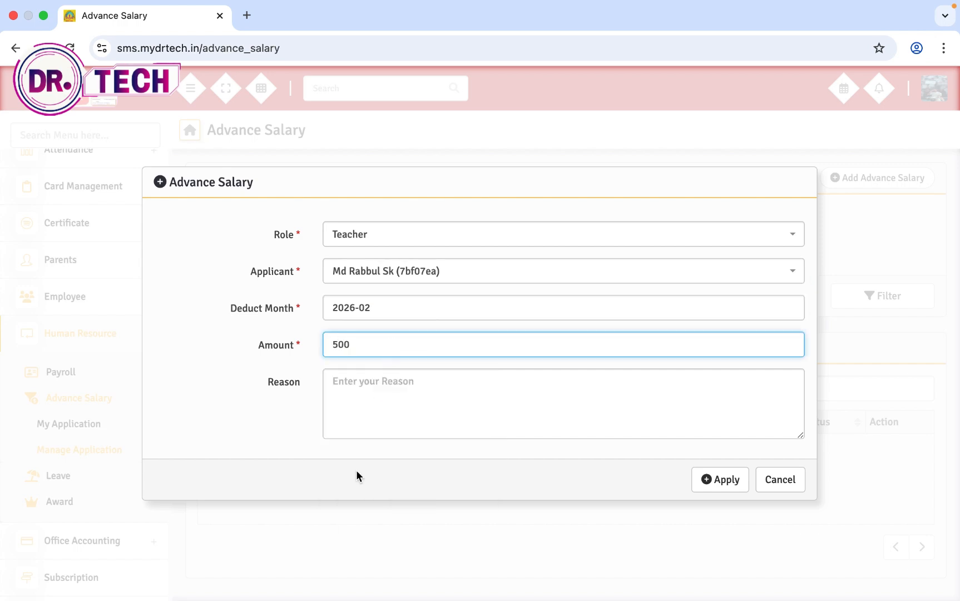
{"action": "left_click", "coordinate": [707, 480]}
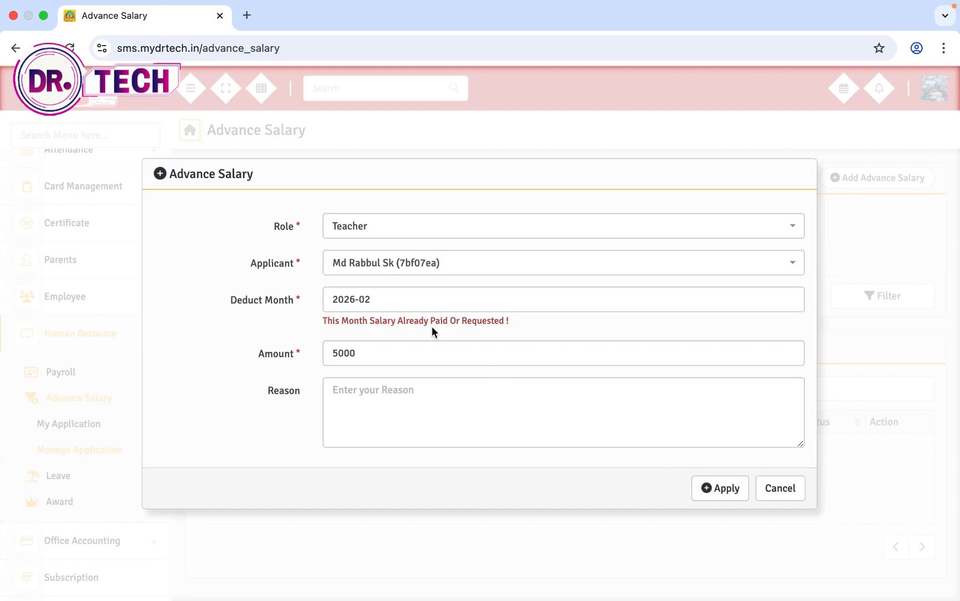
Change the advance's deduct month to 2026-03 and submit the entry.
{"action": "left_click", "coordinate": [426, 301]}
{"action": "left_click", "coordinate": [425, 367]}
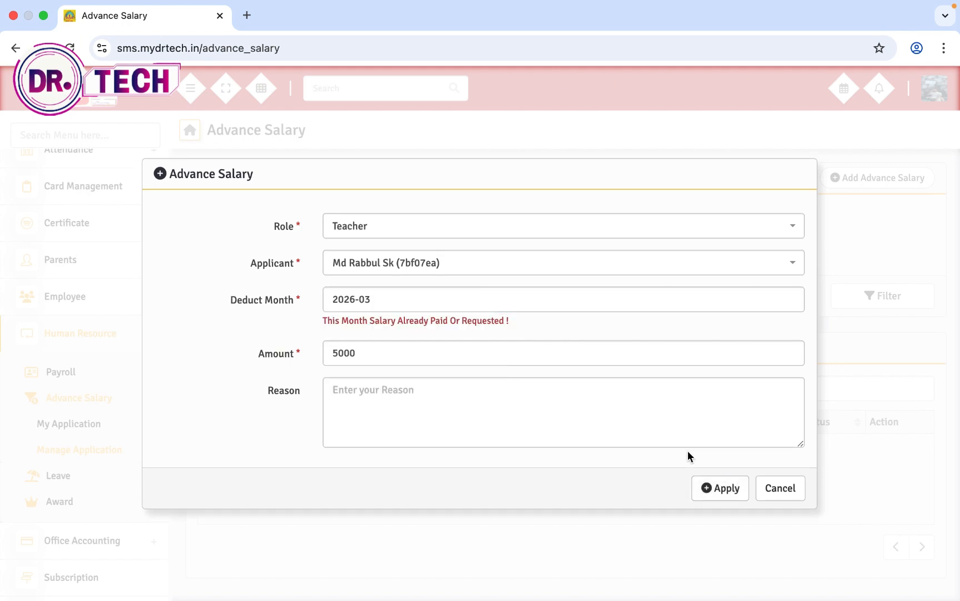
{"action": "left_click", "coordinate": [721, 488]}
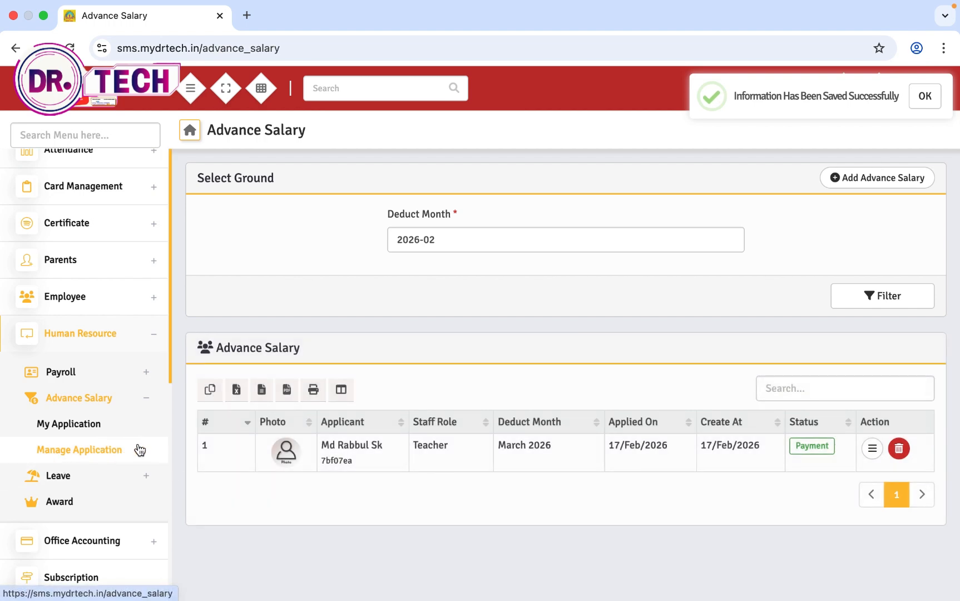
Return to the personal advance salary applications page and choose deduct month 2026-03.
{"action": "left_click", "coordinate": [112, 423]}
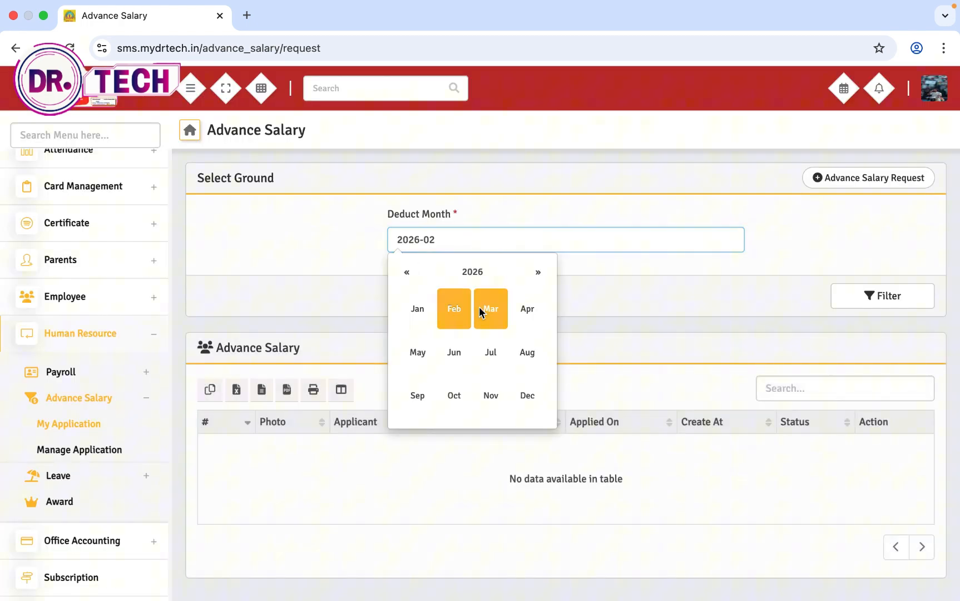
{"action": "left_click", "coordinate": [485, 311]}
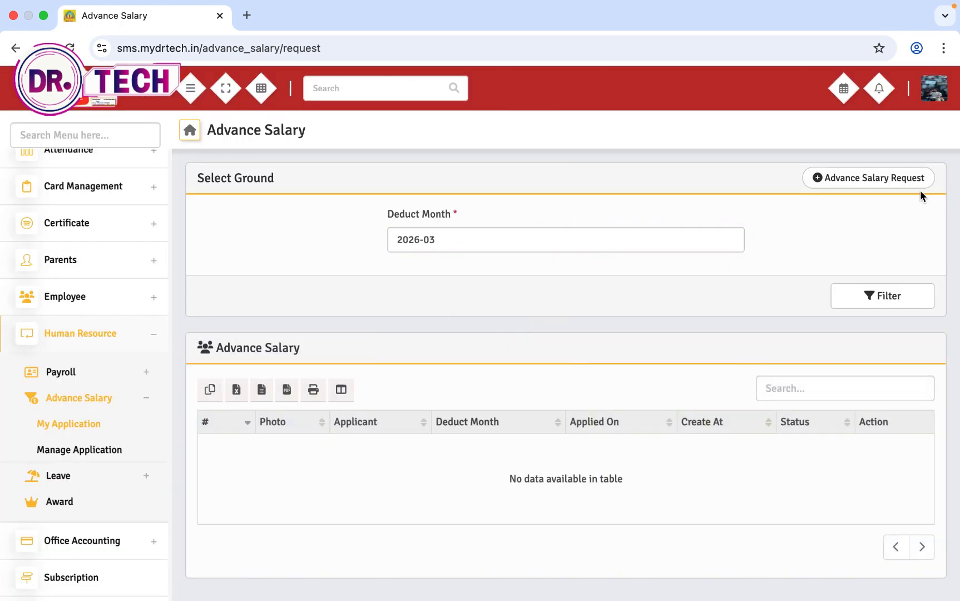
Add a leave category named Medical for role Teacher with 1 day and save it.
{"action": "scroll", "coordinate": [80, 427], "scroll_direction": "down", "scroll_amount": 1}
{"action": "left_click", "coordinate": [80, 423]}
{"action": "left_click", "coordinate": [67, 403]}
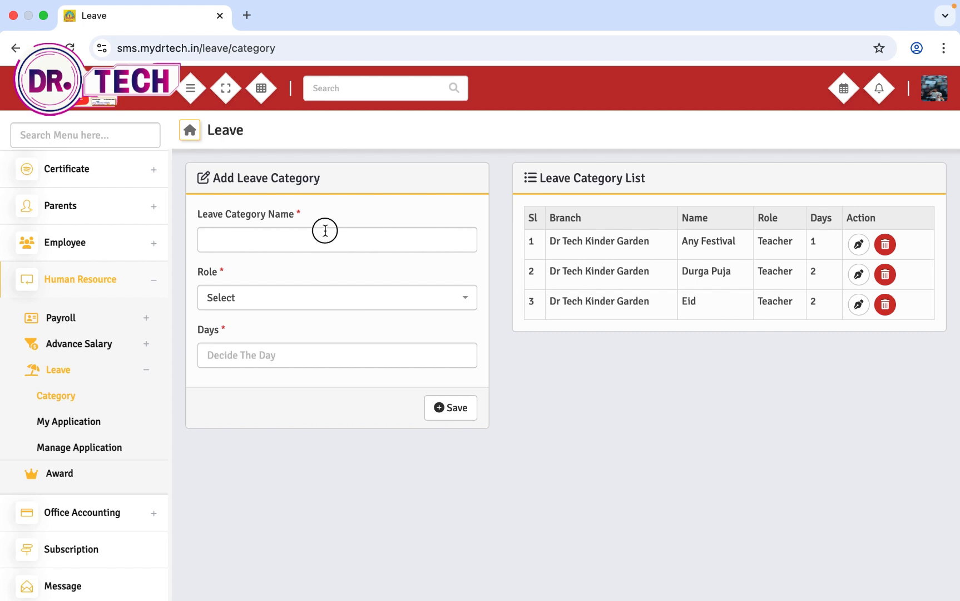
{"action": "left_click", "coordinate": [323, 229]}
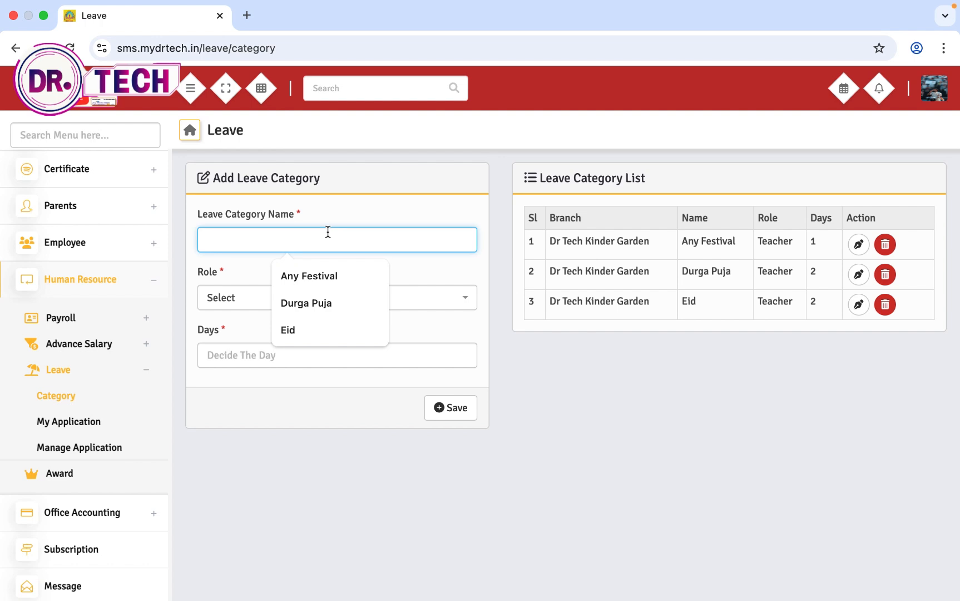
{"action": "type", "text": "N"}
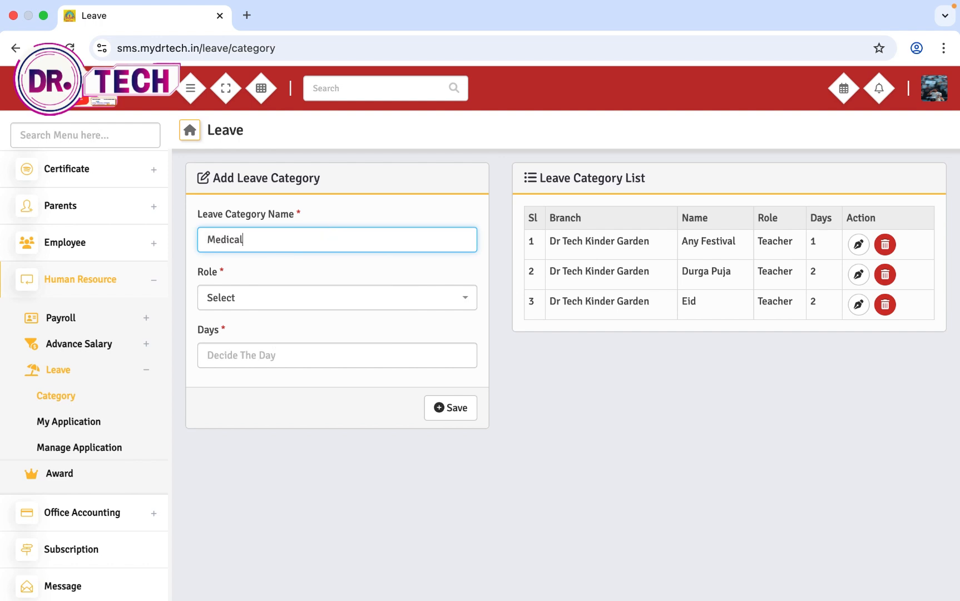
{"action": "left_click", "coordinate": [313, 301]}
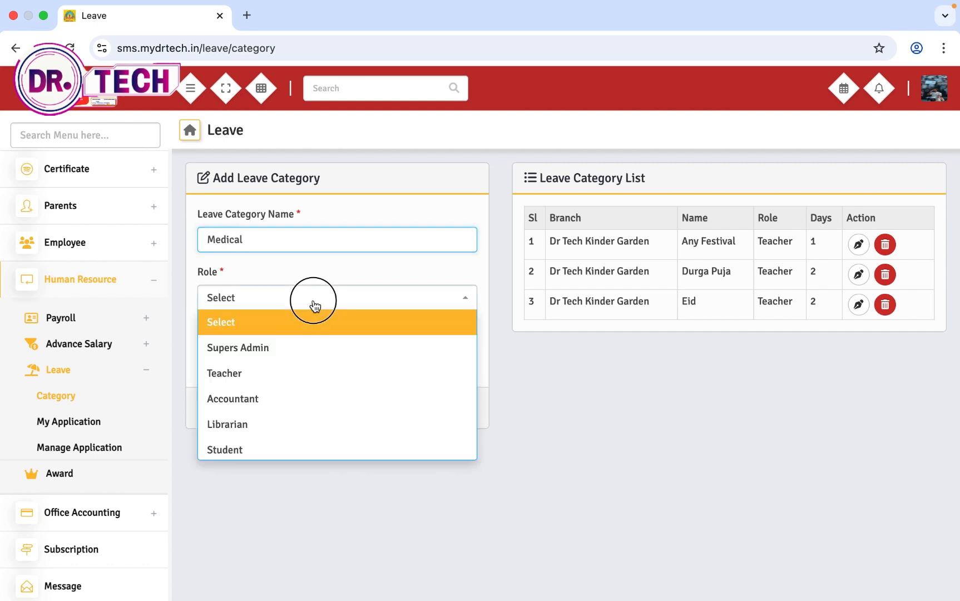
{"action": "left_click", "coordinate": [278, 371]}
{"action": "left_click", "coordinate": [282, 354]}
{"action": "type", "text": "1"}
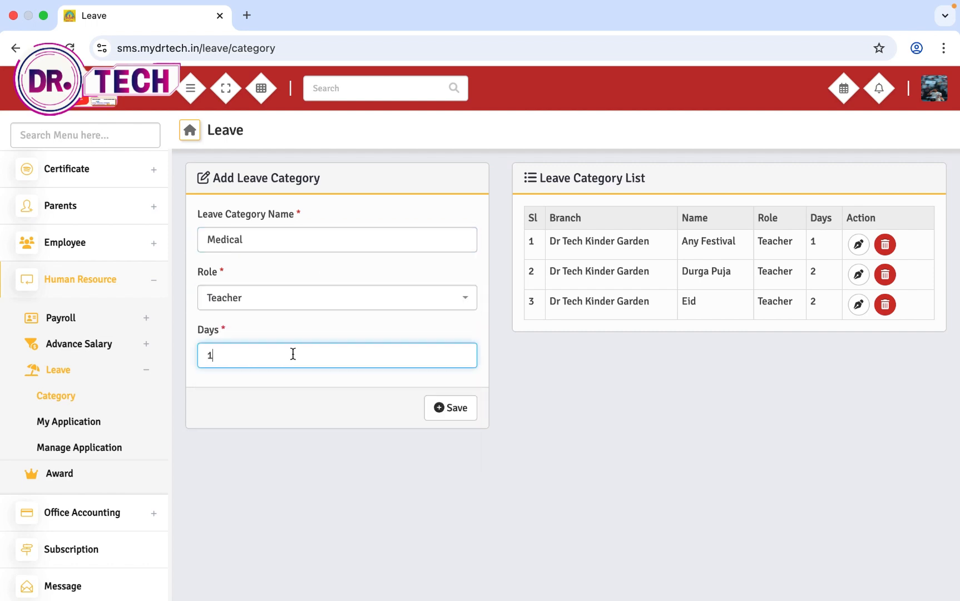
{"action": "left_click", "coordinate": [334, 304]}
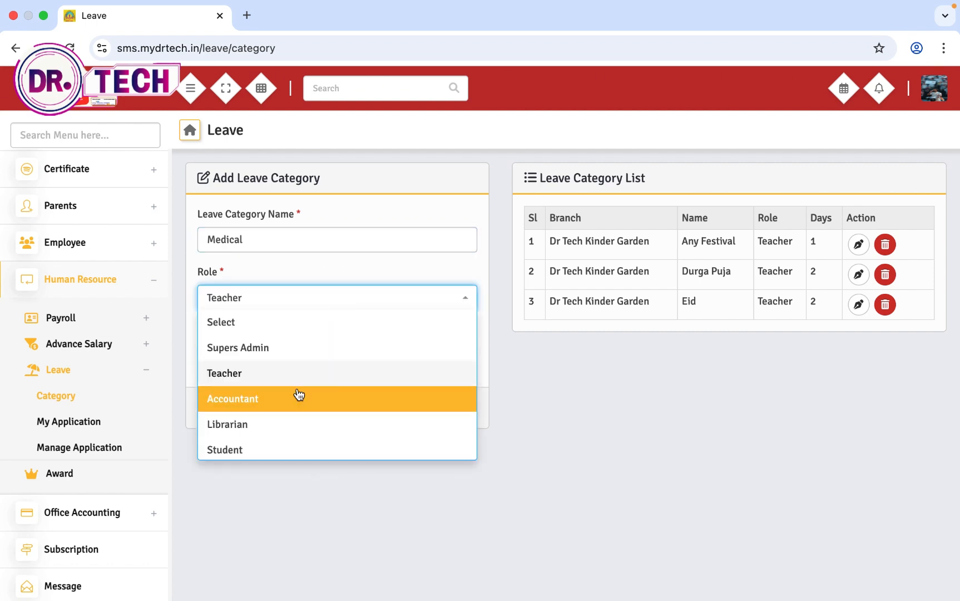
{"action": "left_click", "coordinate": [435, 487]}
{"action": "left_click", "coordinate": [437, 415]}
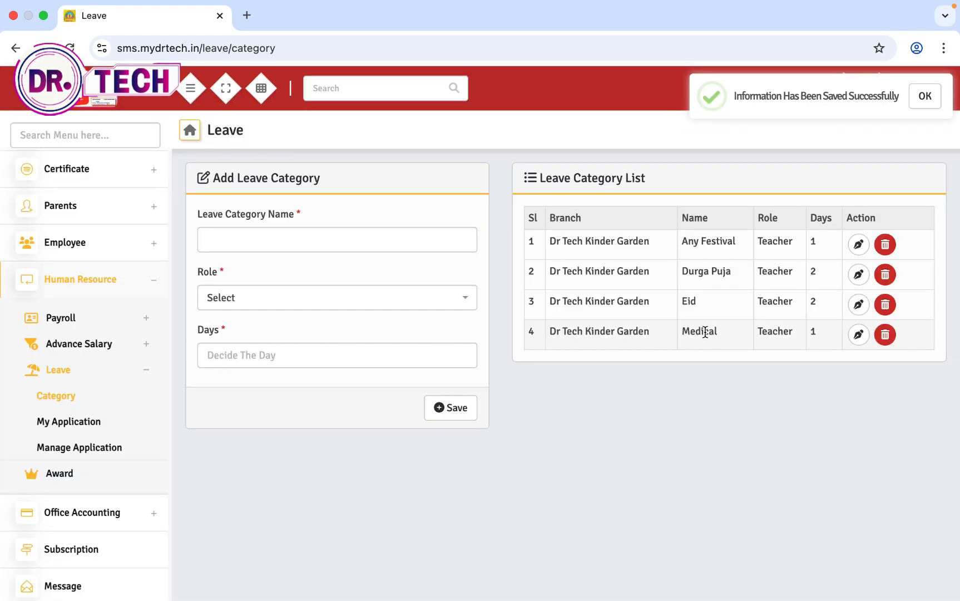
View the leave application management page and the personal leave applications list.
{"action": "left_click", "coordinate": [121, 451]}
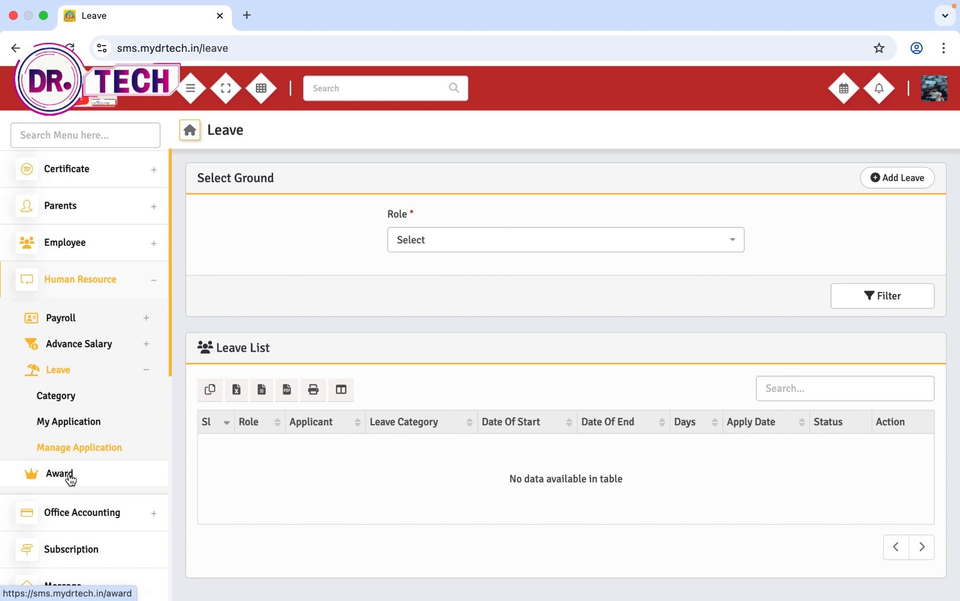
{"action": "left_click", "coordinate": [75, 435]}
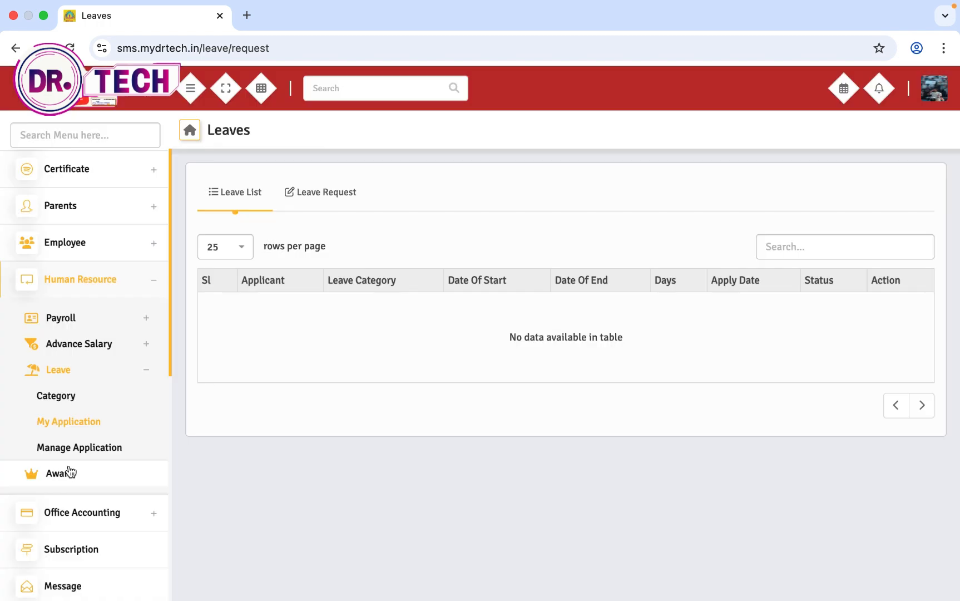
Open the Give Award form and choose role Teacher and a winner from the teacher list.
{"action": "left_click", "coordinate": [69, 472]}
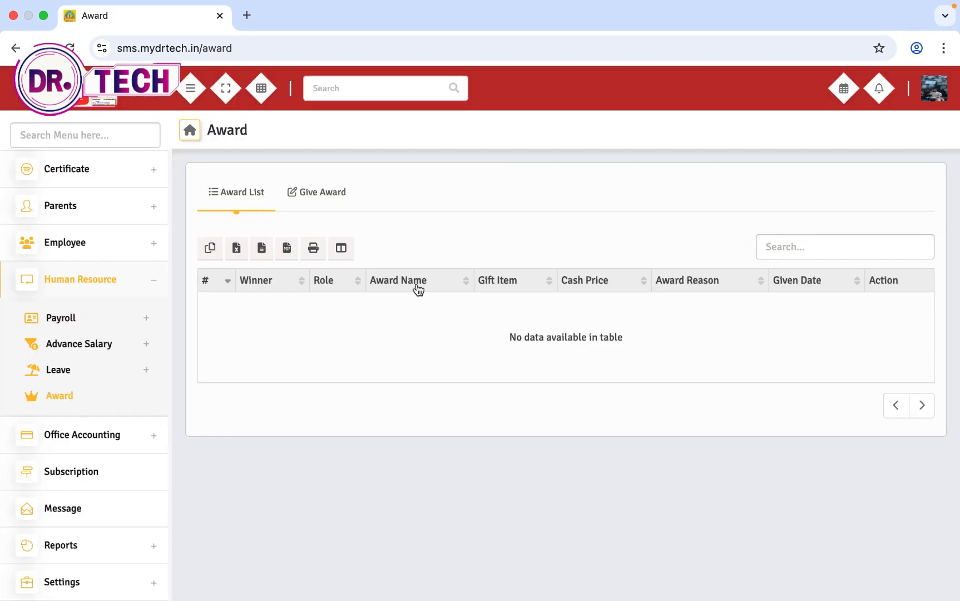
{"action": "left_click", "coordinate": [325, 193]}
{"action": "left_click", "coordinate": [425, 249]}
{"action": "left_click", "coordinate": [443, 322]}
{"action": "left_click", "coordinate": [484, 297]}
{"action": "left_click", "coordinate": [411, 400]}
Enter award name sdd, gift item sxsx and award reason xaxa, and save the award.
{"action": "left_click", "coordinate": [446, 346]}
{"action": "left_click", "coordinate": [457, 387]}
{"action": "left_click", "coordinate": [461, 349]}
{"action": "type", "text": "sdd"}
{"action": "left_click", "coordinate": [433, 394]}
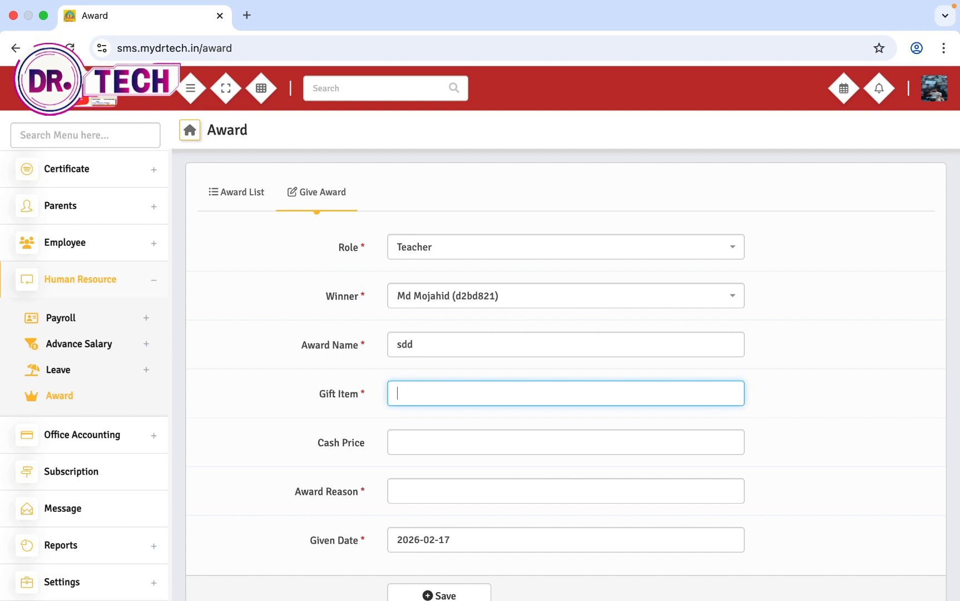
{"action": "left_click", "coordinate": [440, 440]}
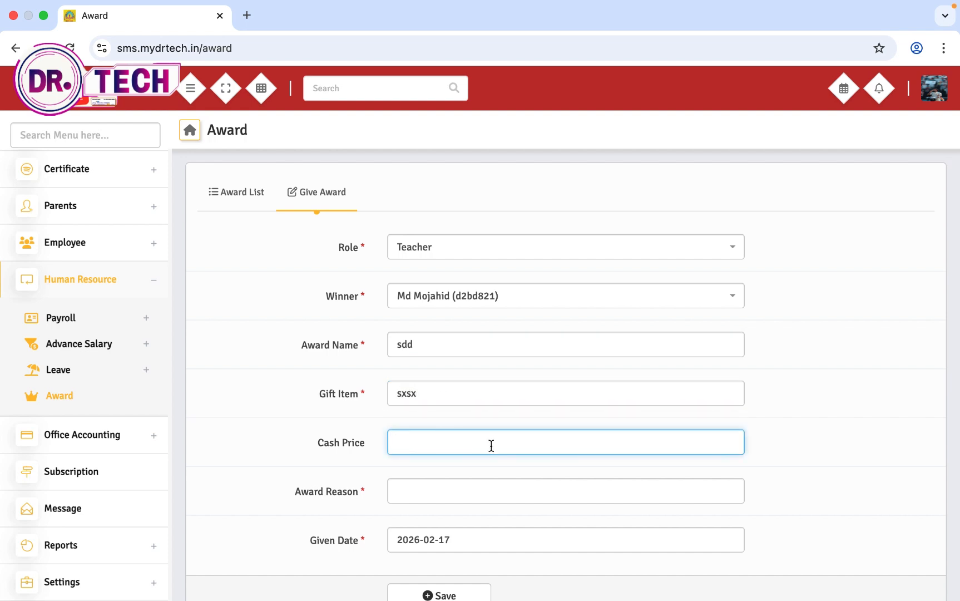
{"action": "scroll", "coordinate": [404, 470], "scroll_direction": "down", "scroll_amount": 1}
{"action": "left_click", "coordinate": [414, 448]}
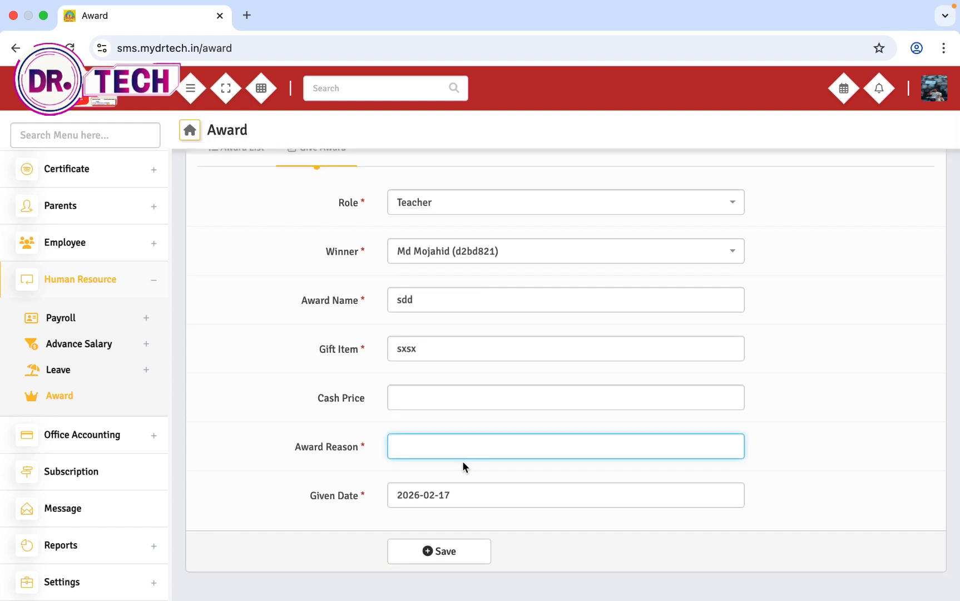
{"action": "type", "text": "xaxa"}
{"action": "left_click", "coordinate": [419, 549]}
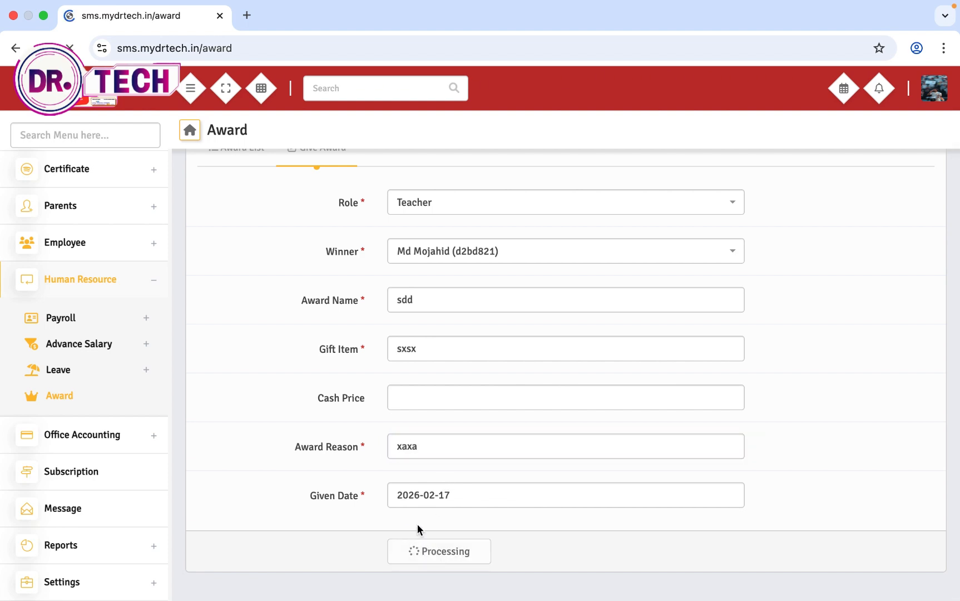